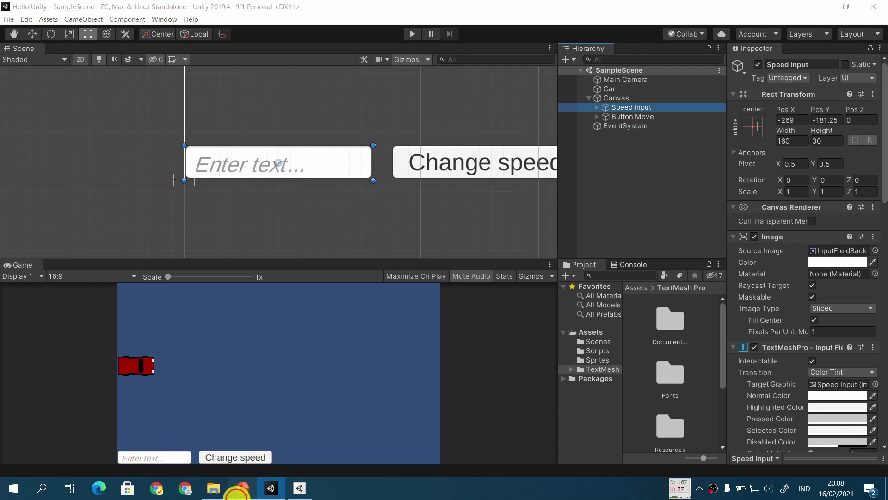
- Switch to PowerPoint to read the slide about moving the car on both axes, and return to Unity
{"action": "left_click", "coordinate": [242, 488]}
{"action": "left_click", "coordinate": [279, 371]}
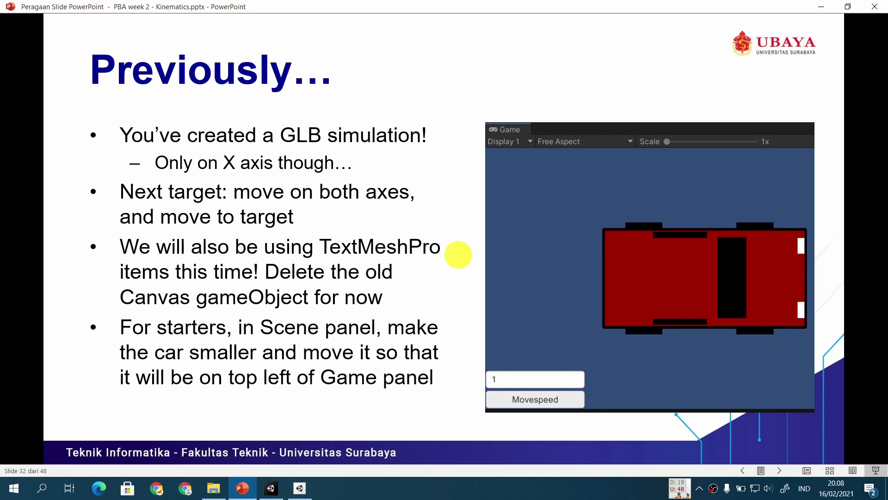
{"action": "left_click", "coordinate": [271, 488]}
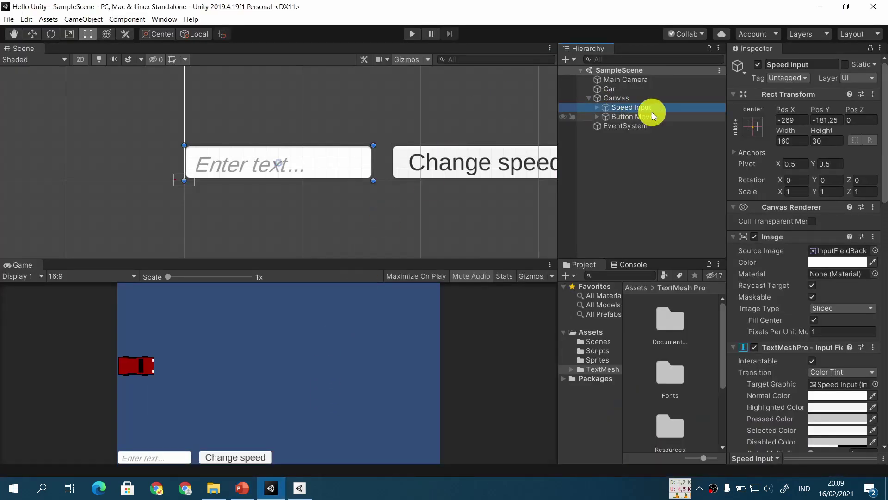
- Move the Car sprite into the upper-left area of the camera view, at about X -7.41, Y 1.56
{"action": "double_click", "coordinate": [612, 90]}
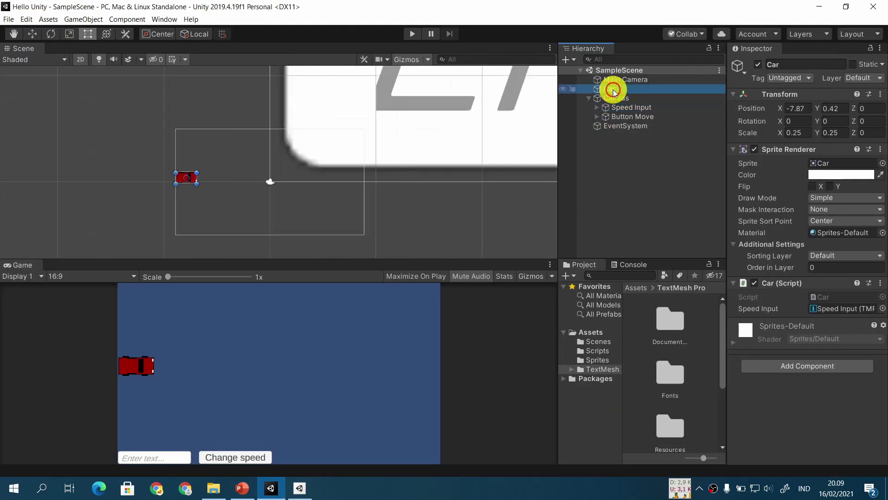
{"action": "scroll", "coordinate": [379, 201], "scroll_direction": "down", "scroll_amount": 5}
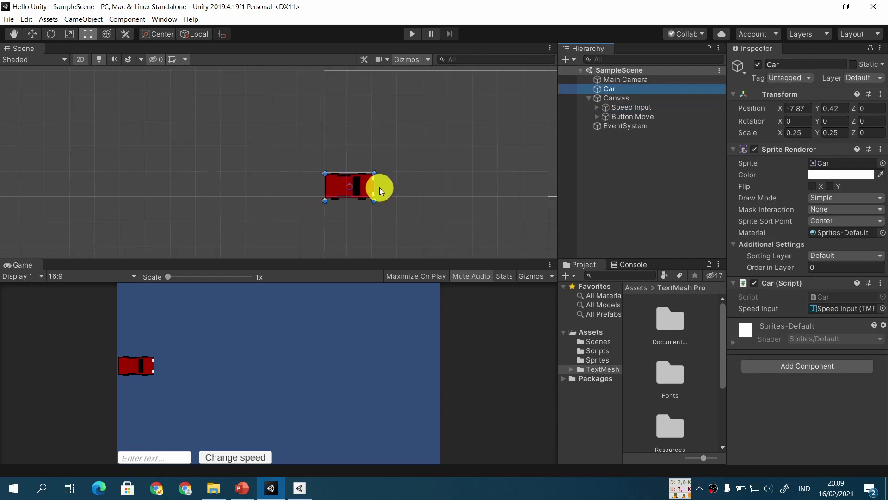
{"action": "middle_click_drag", "start_coordinate": [482, 214], "coordinate": [366, 187]}
{"action": "key", "text": "t"}
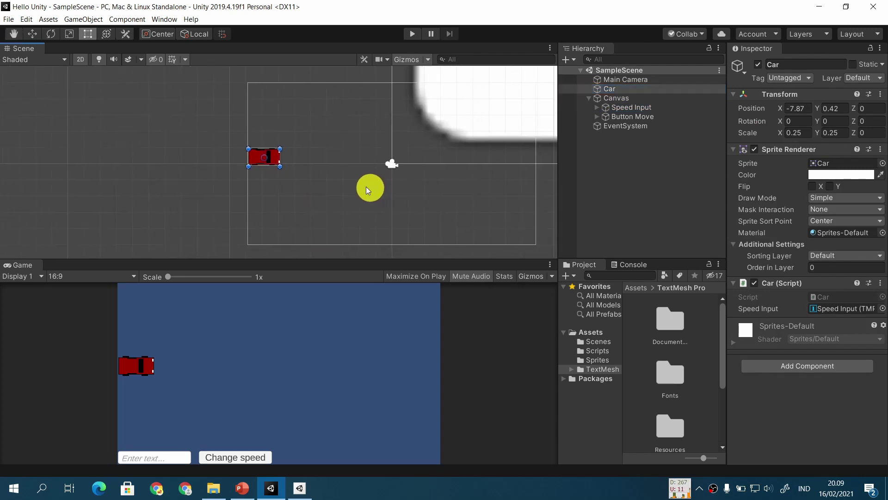
{"action": "left_click_drag", "start_coordinate": [265, 159], "coordinate": [285, 135]}
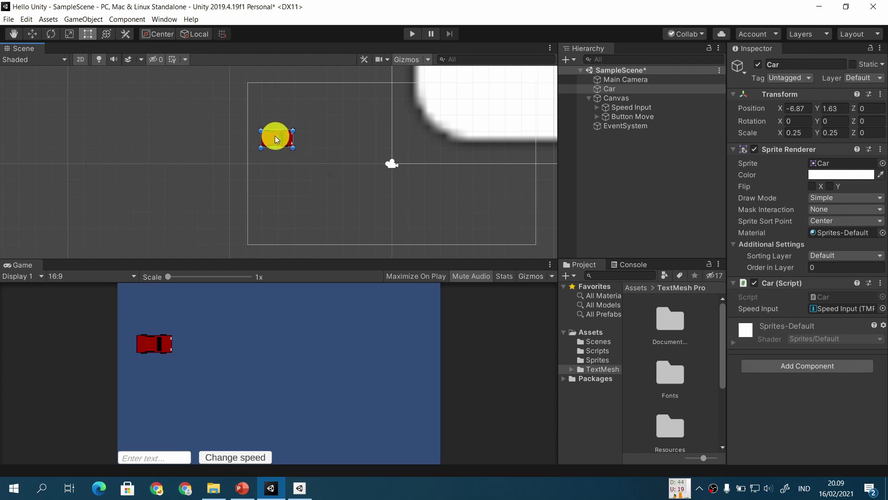
- Compare the Destination/Target slide's example layout in PowerPoint with the existing Canvas elements in Unity
{"action": "left_click", "coordinate": [243, 489]}
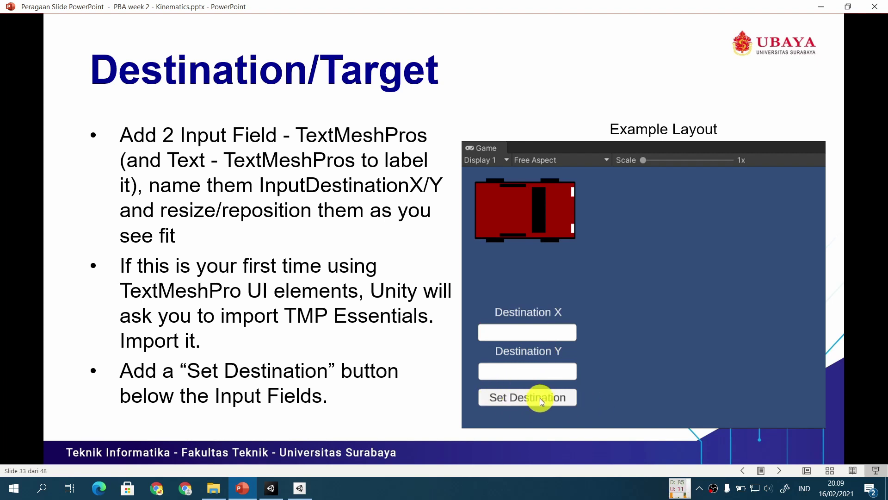
{"action": "left_click", "coordinate": [271, 488]}
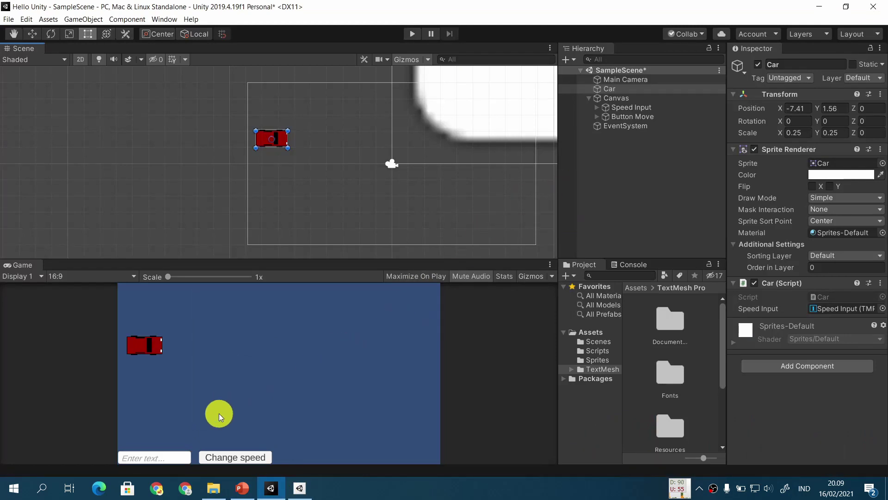
{"action": "left_click", "coordinate": [630, 99]}
{"action": "scroll", "coordinate": [313, 197], "scroll_direction": "up", "scroll_amount": 5}
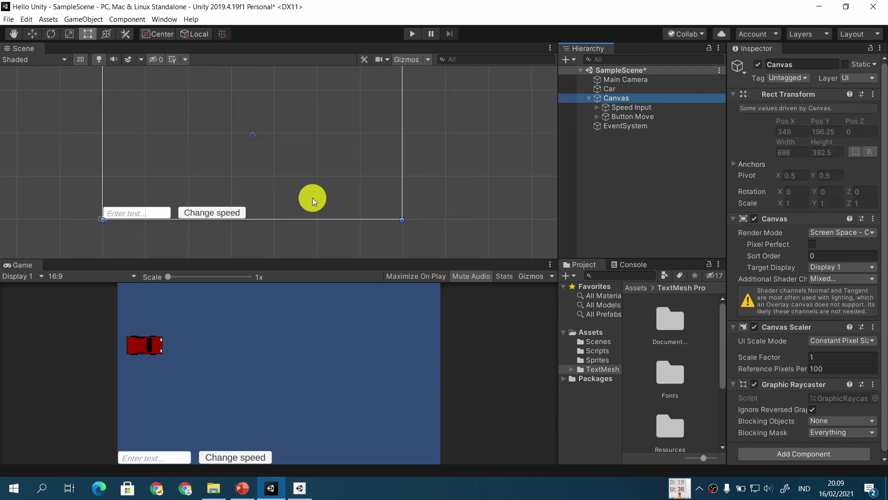
{"action": "middle_click_drag", "start_coordinate": [206, 193], "coordinate": [357, 151]}
{"action": "left_click", "coordinate": [243, 487]}
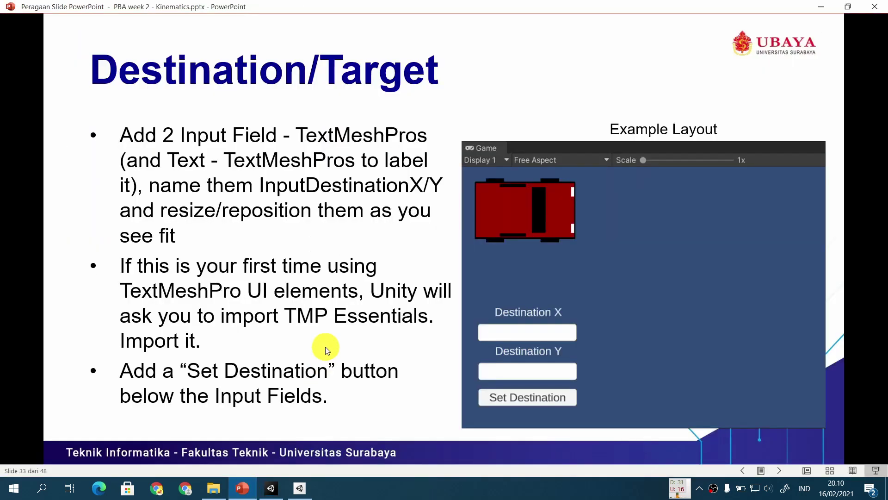
{"action": "left_click", "coordinate": [271, 488]}
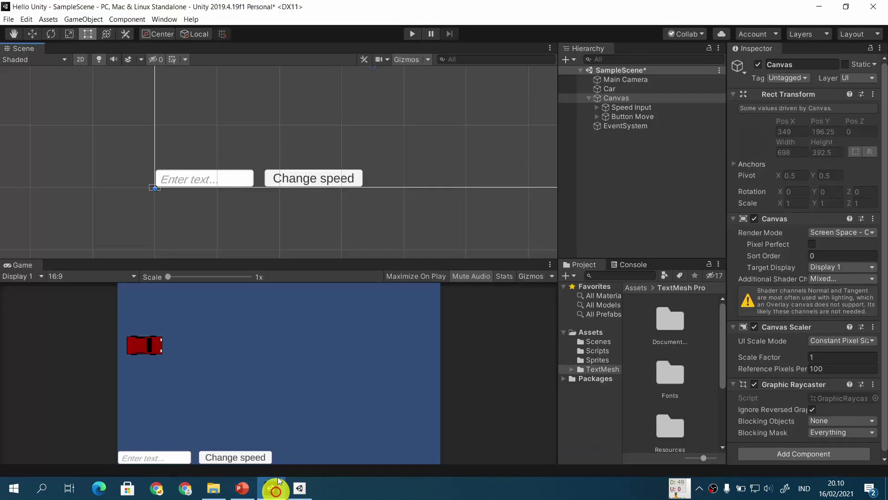
- Move the Speed Input and Button Move together outside the canvas's left edge, at about Y -172
{"action": "left_click", "coordinate": [232, 174]}
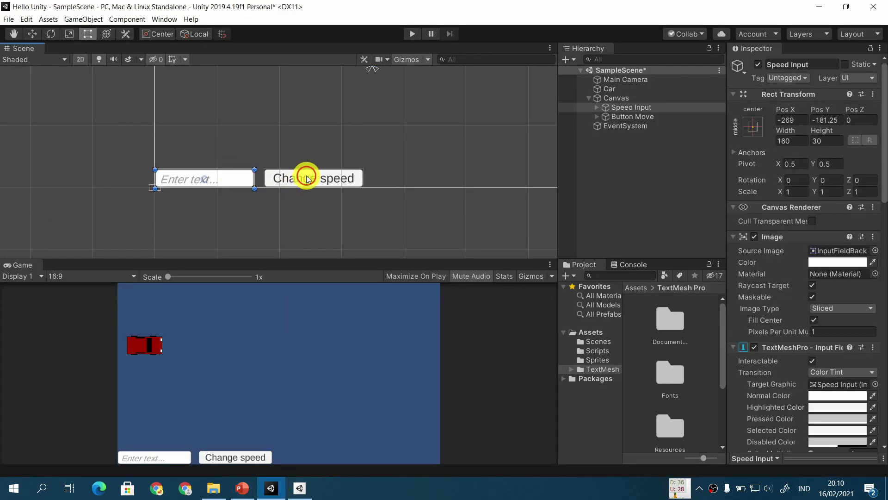
{"action": "left_click", "coordinate": [304, 178], "text": "shift"}
{"action": "left_click_drag", "start_coordinate": [310, 179], "coordinate": [96, 172]}
- Recheck the example layout on the PowerPoint slide, and add a Text - TextMeshPro element to the Canvas in Unity
{"action": "left_click", "coordinate": [241, 488]}
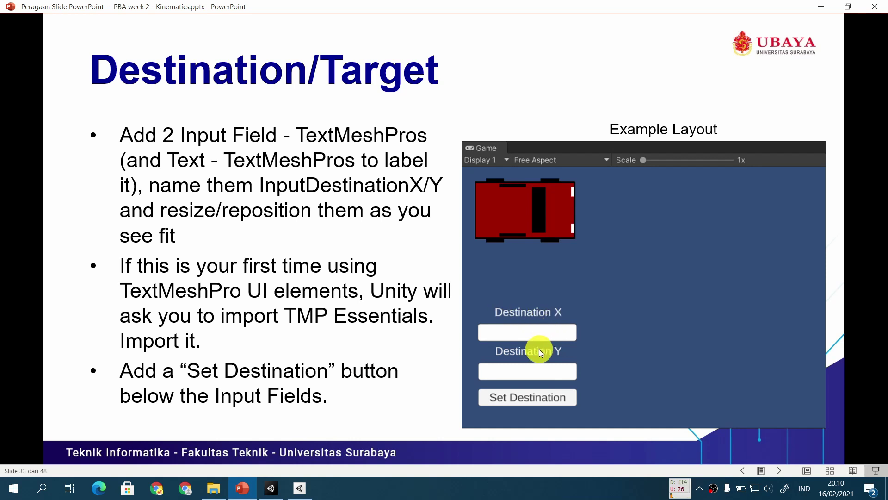
{"action": "left_click", "coordinate": [273, 488]}
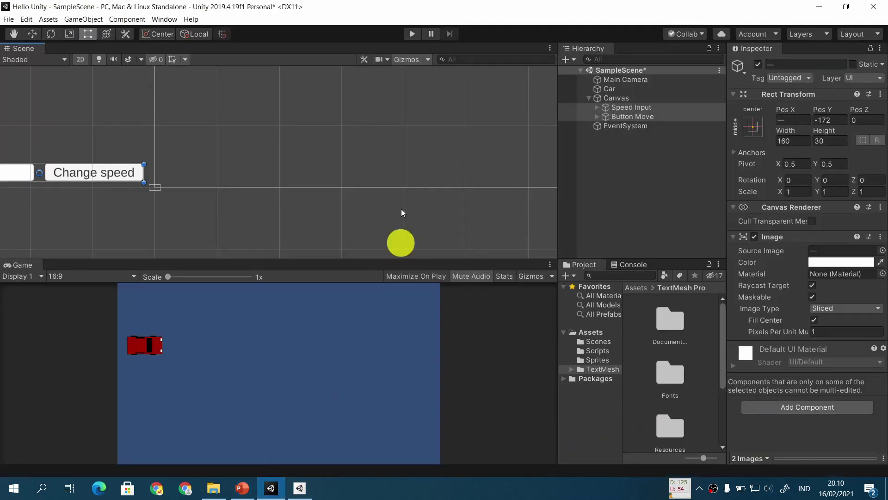
{"action": "left_click", "coordinate": [646, 150]}
{"action": "right_click", "coordinate": [631, 99]}
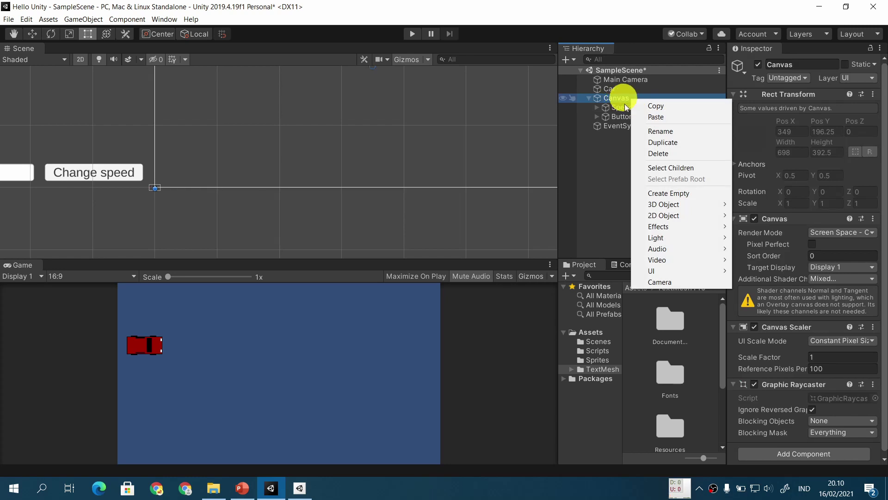
{"action": "mouse_move", "coordinate": [662, 269]}
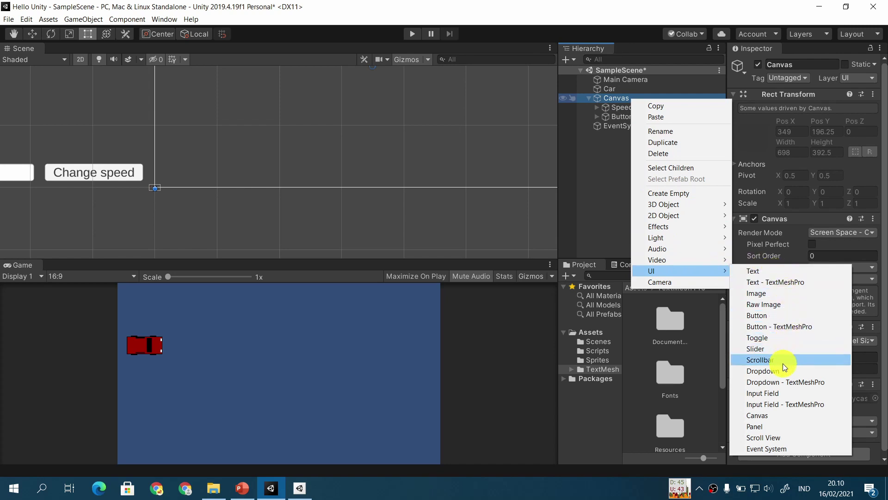
{"action": "left_click", "coordinate": [766, 286]}
- Place the new text element in the canvas's lower-left area and shrink its box to about 162 by 39
{"action": "scroll", "coordinate": [412, 155], "scroll_direction": "down", "scroll_amount": 3}
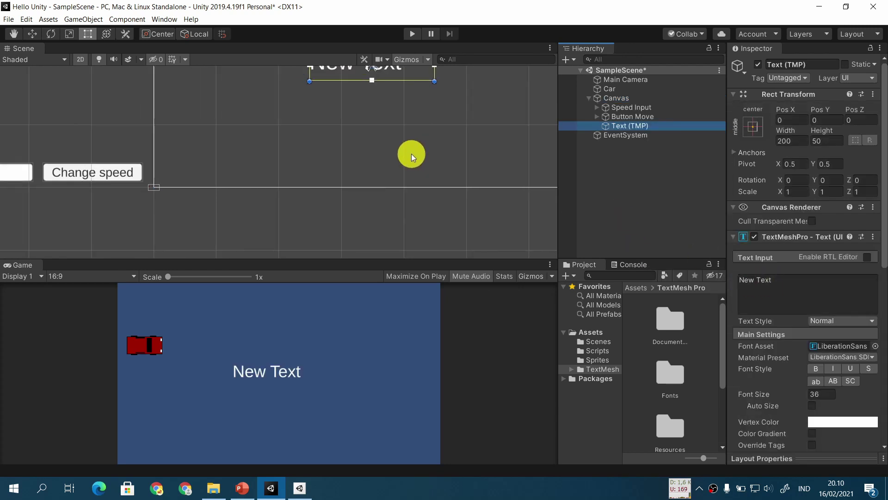
{"action": "left_click_drag", "start_coordinate": [401, 98], "coordinate": [303, 132]}
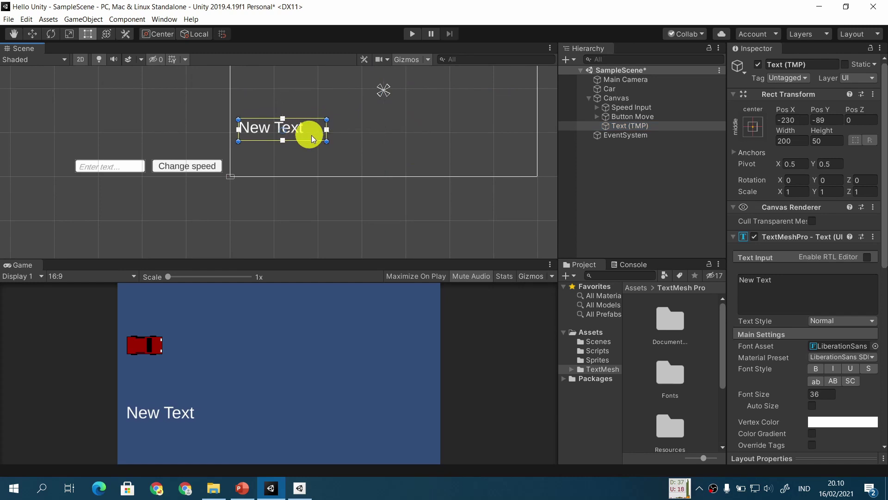
{"action": "left_click_drag", "start_coordinate": [324, 141], "coordinate": [310, 137]}
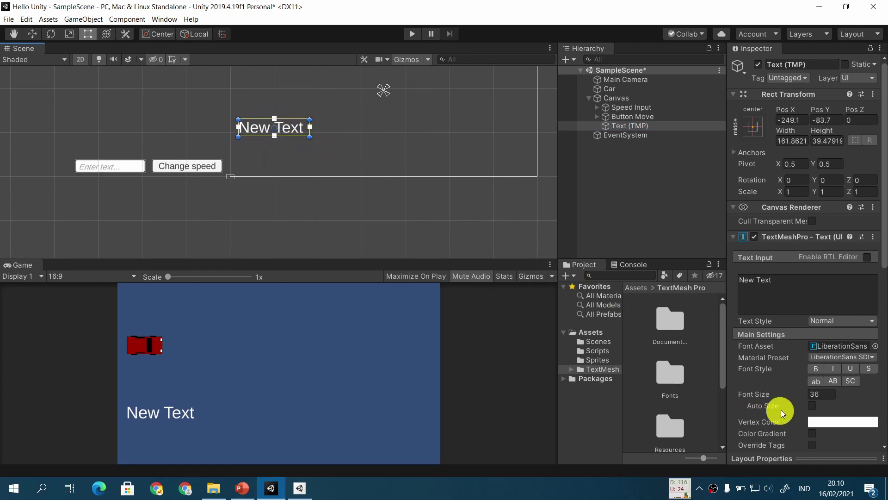
- Set the new text element's font size to 24
{"action": "left_click", "coordinate": [817, 394]}
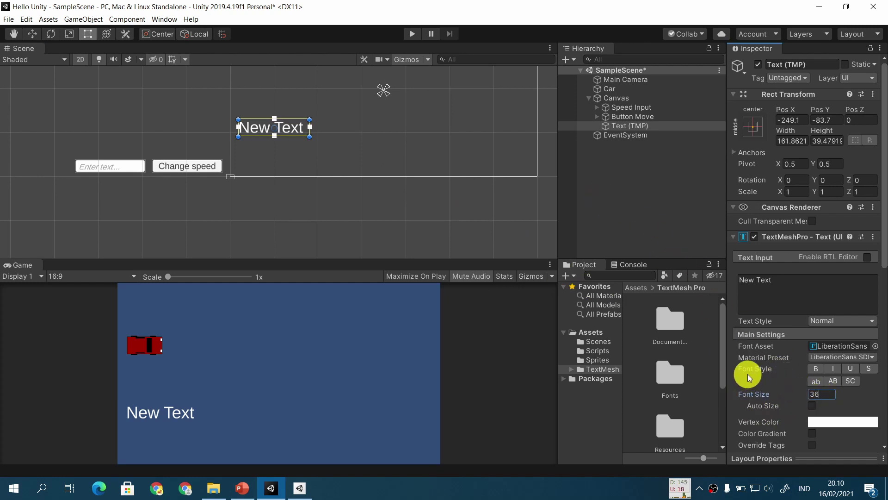
{"action": "key", "text": "Delete"}
{"action": "key", "text": "Delete"}
{"action": "type", "text": "24"}
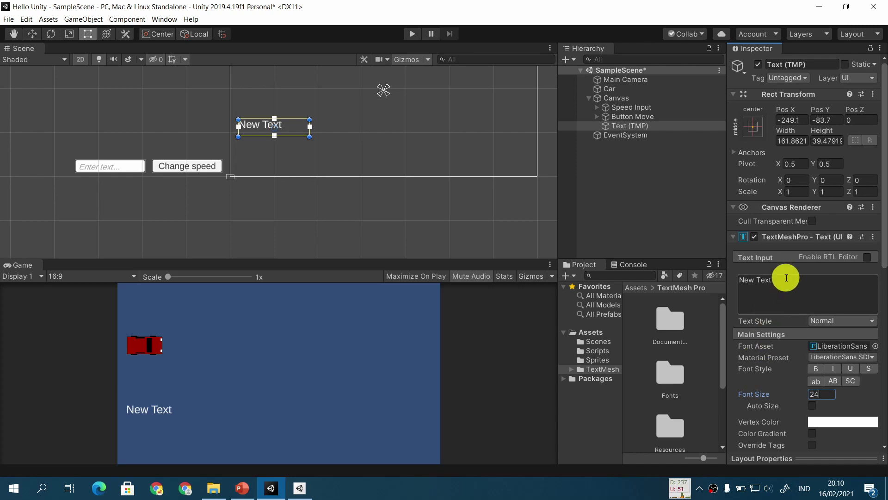
- Change the label's text to "Destination X" and move it up to about X -248, Y -69
{"action": "left_click_drag", "start_coordinate": [786, 278], "coordinate": [731, 280]}
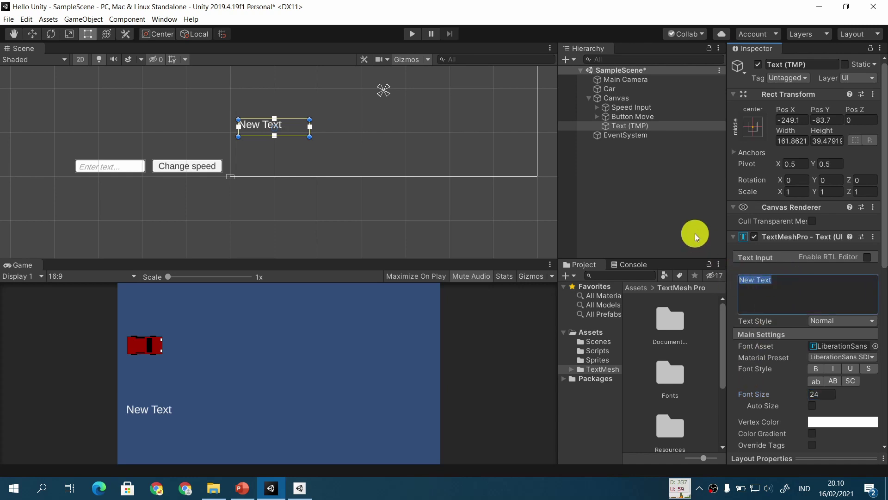
{"action": "type", "text": "D"}
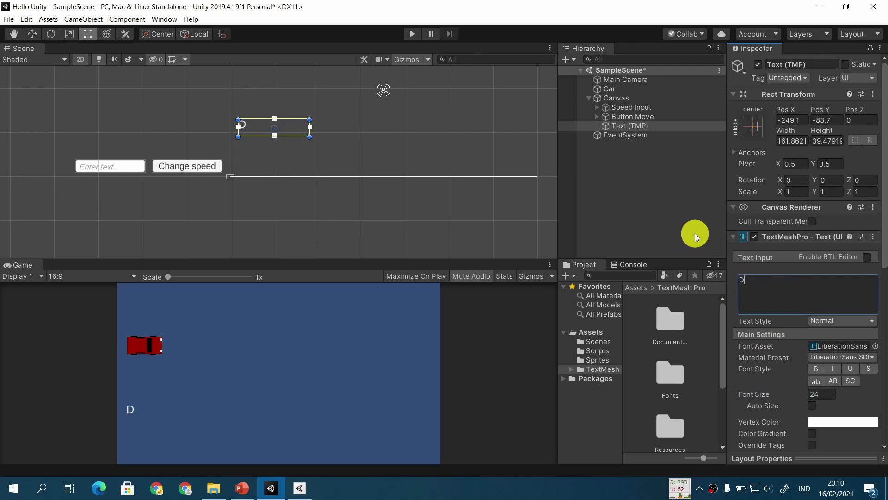
{"action": "type", "text": "estination X"}
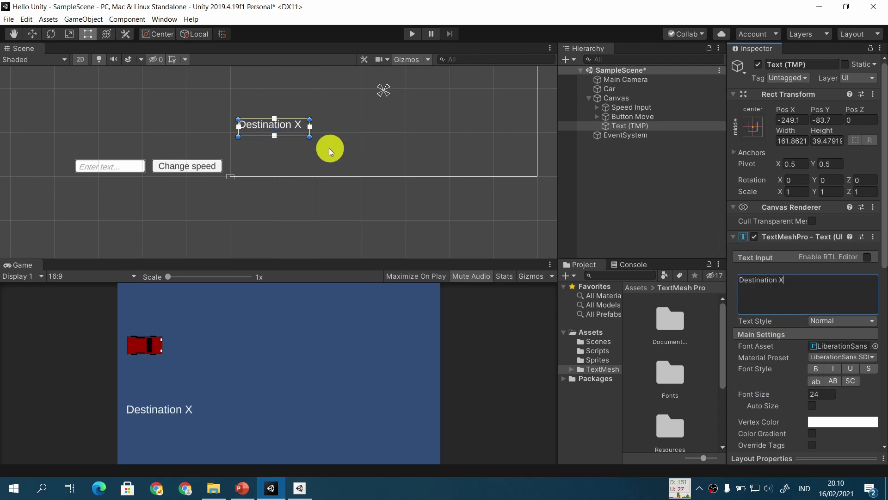
{"action": "left_click", "coordinate": [290, 123]}
{"action": "left_click_drag", "start_coordinate": [290, 124], "coordinate": [290, 115]}
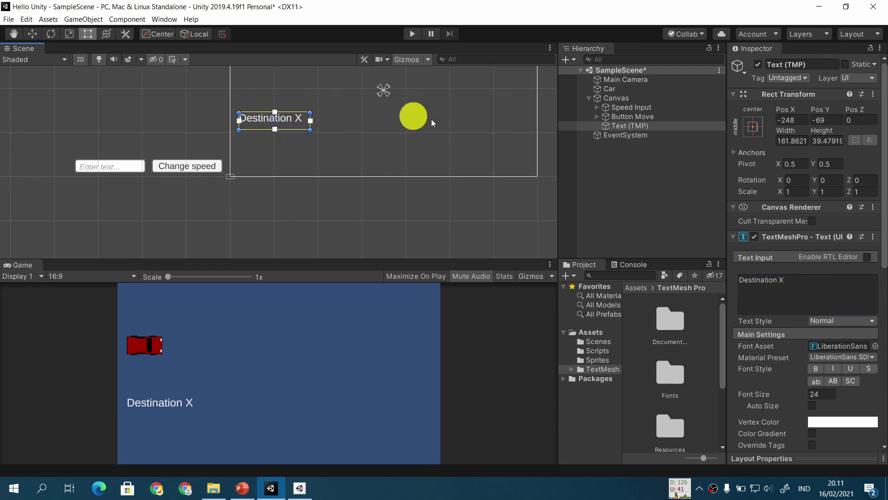
- Add an Input Field - TextMeshPro to the Canvas and place it below the Destination X label, at about X -249, Y -116
{"action": "left_click", "coordinate": [621, 99]}
{"action": "right_click", "coordinate": [622, 101]}
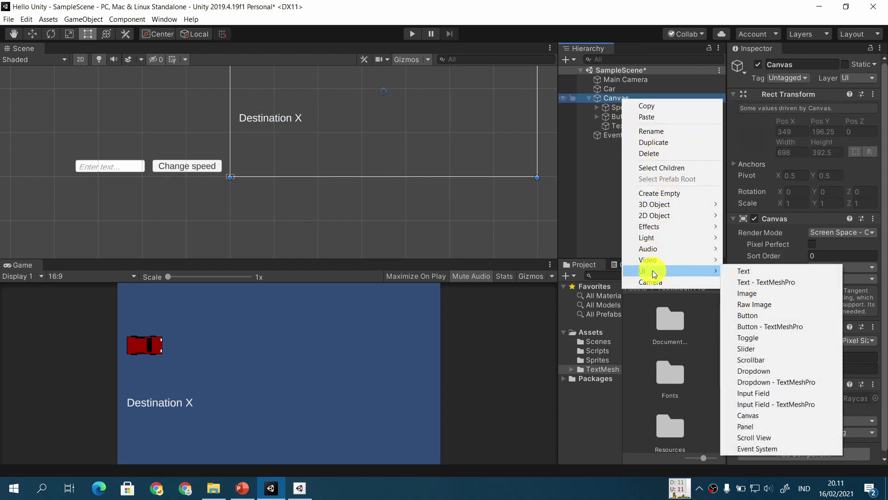
{"action": "left_click", "coordinate": [751, 407]}
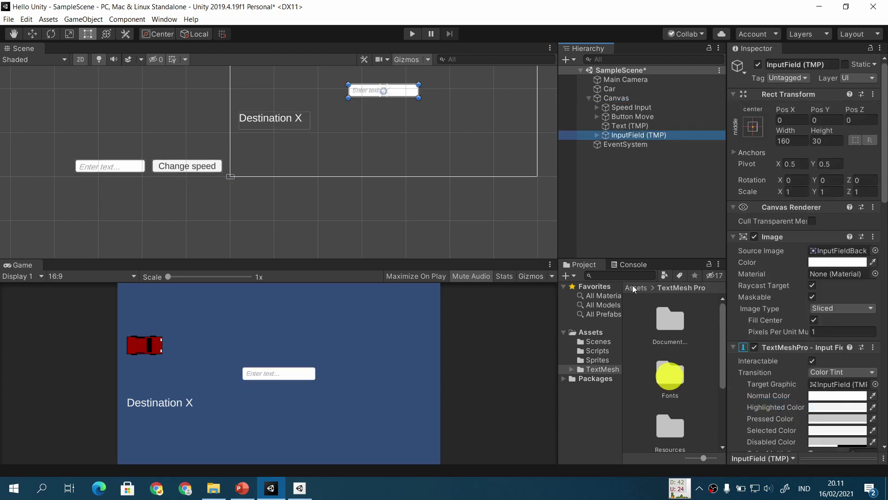
{"action": "left_click_drag", "start_coordinate": [401, 92], "coordinate": [289, 143]}
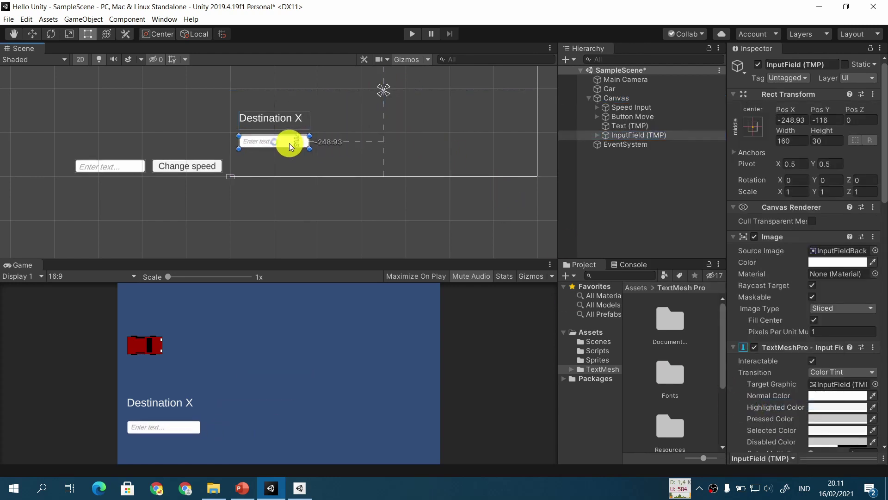
- Reduce the Destination X label's box height to about 27 by raising its lower edge
{"action": "scroll", "coordinate": [317, 129], "scroll_direction": "up", "scroll_amount": 4}
{"action": "left_click", "coordinate": [278, 129]}
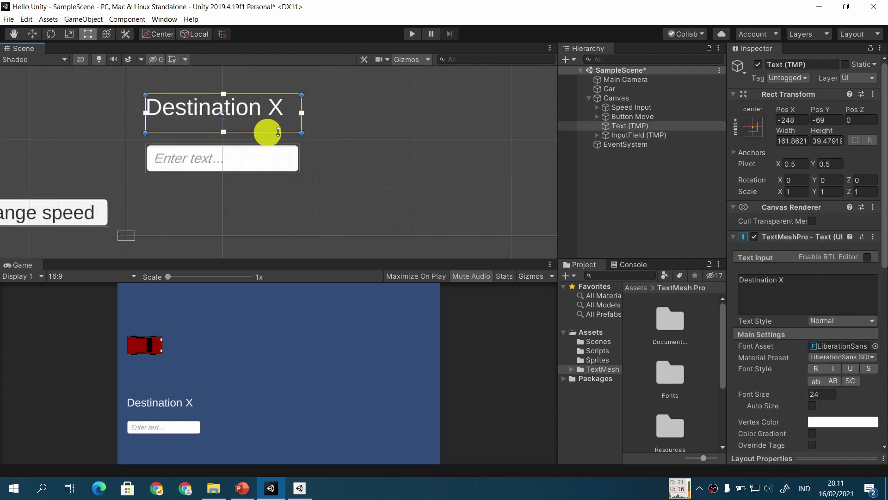
{"action": "left_click_drag", "start_coordinate": [242, 133], "coordinate": [243, 122]}
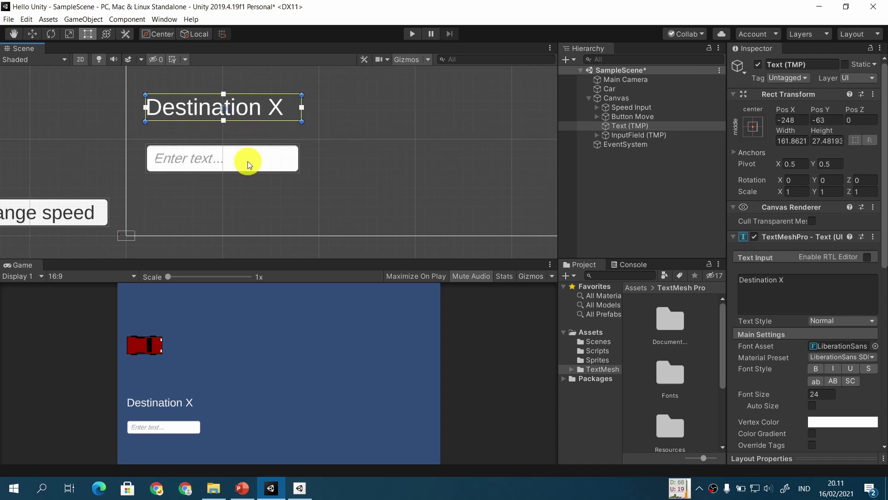
- Move the new input field up closer to the Destination X label, at about Y -99.8
{"action": "left_click", "coordinate": [244, 141]}
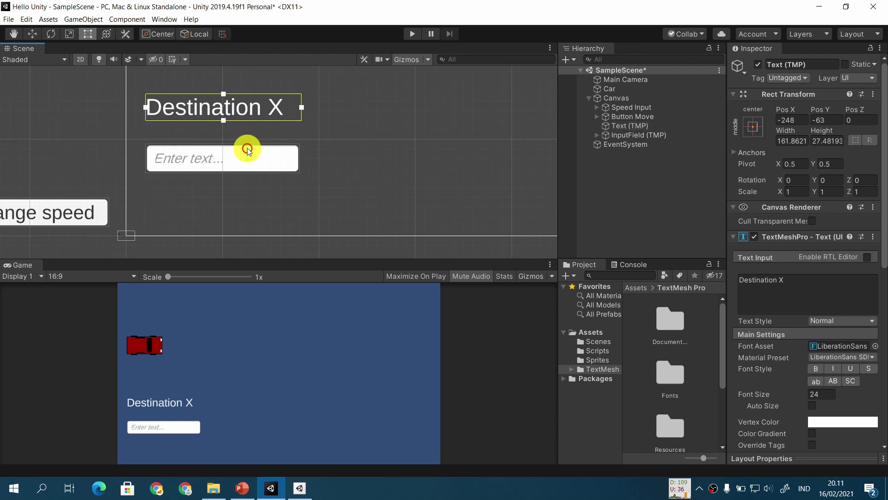
{"action": "left_click", "coordinate": [629, 137]}
{"action": "left_click_drag", "start_coordinate": [258, 160], "coordinate": [257, 139]}
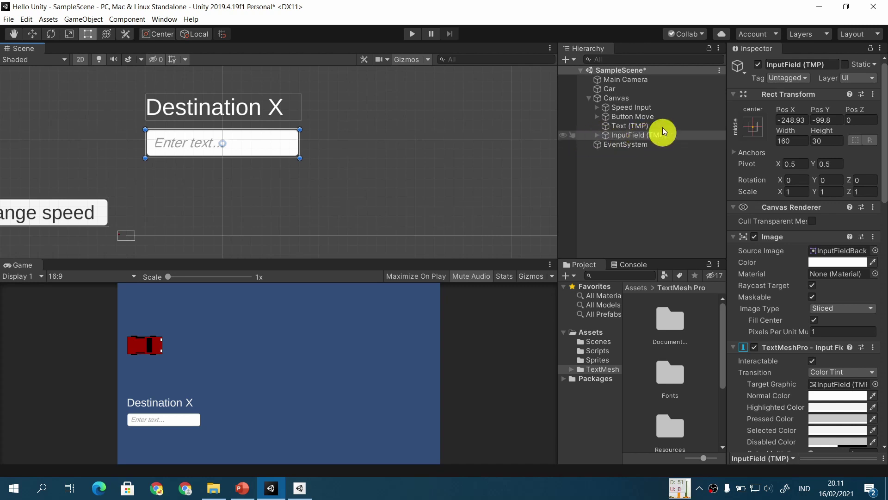
- Rename the new input field as "Destination X Input"
{"action": "left_click", "coordinate": [820, 64]}
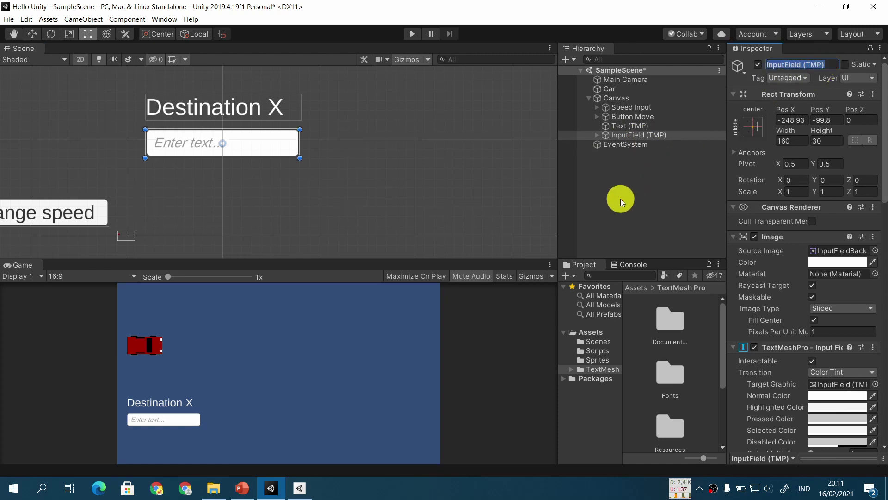
{"action": "type", "text": "Des"}
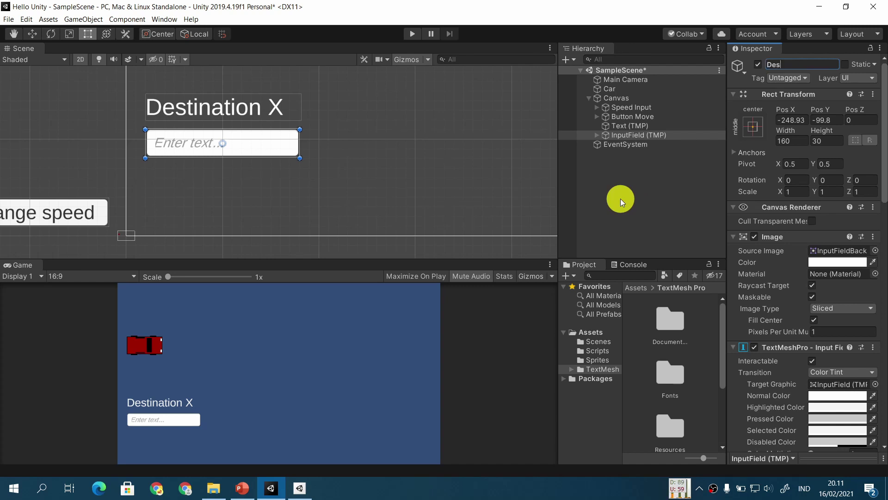
{"action": "type", "text": "tination X Input"}
{"action": "key", "text": "Return"}
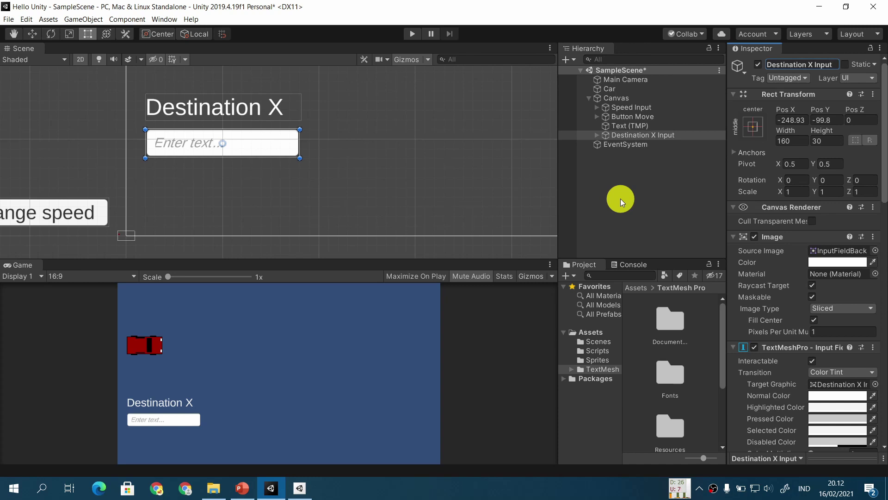
- Duplicate the Destination X label and its input field together and place the copies directly below the originals
{"action": "left_click", "coordinate": [654, 125]}
{"action": "left_click", "coordinate": [657, 135], "text": "ctrl"}
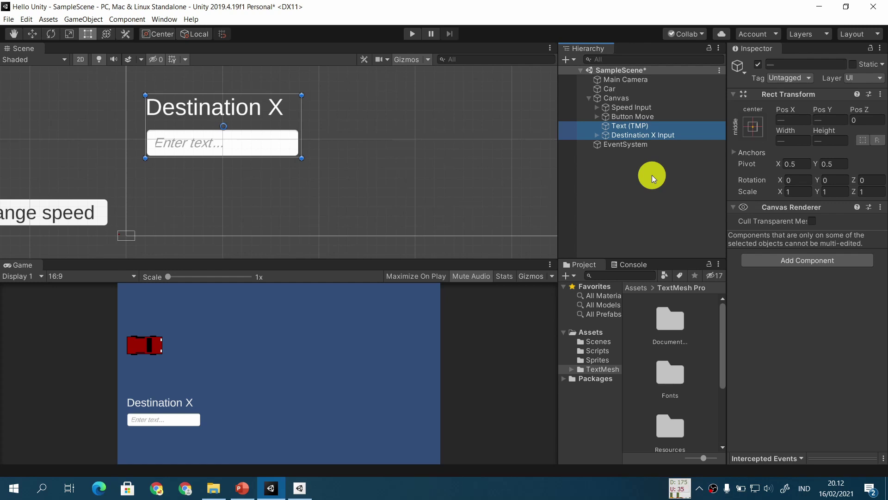
{"action": "key", "text": "ctrl+d"}
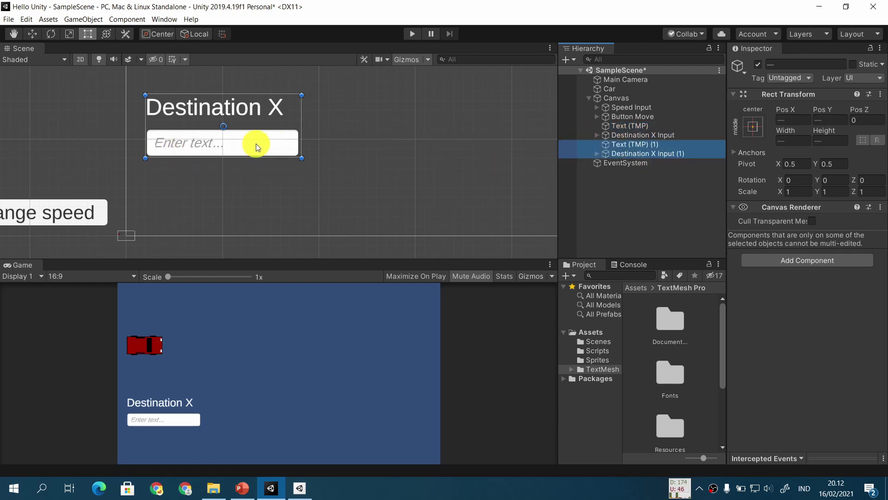
{"action": "left_click_drag", "start_coordinate": [254, 146], "coordinate": [256, 212]}
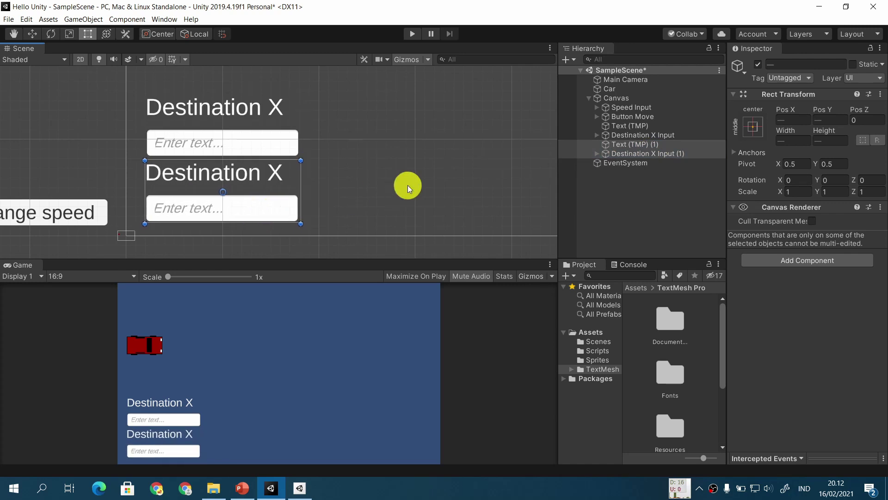
{"action": "left_click", "coordinate": [407, 185]}
- Nudge the duplicated label to about X -248, Y -132 and change its text to "Destination Y"
{"action": "left_click", "coordinate": [259, 176]}
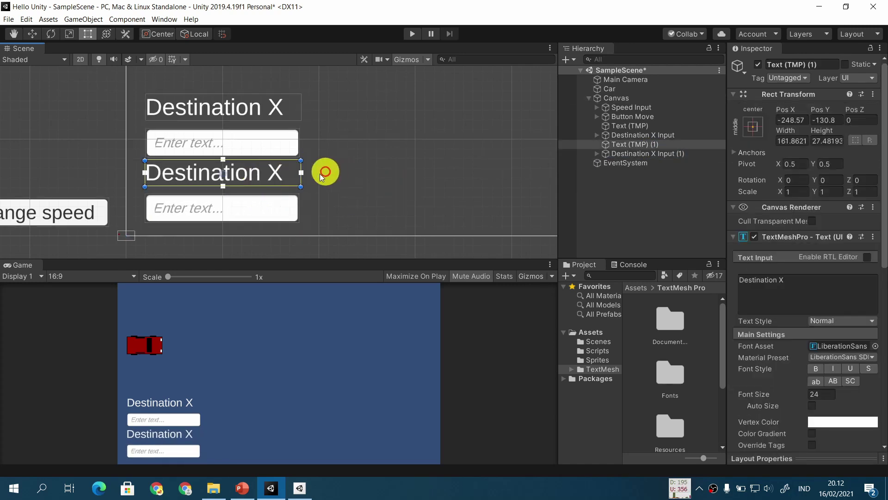
{"action": "left_click_drag", "start_coordinate": [252, 172], "coordinate": [255, 171]}
{"action": "left_click", "coordinate": [257, 172]}
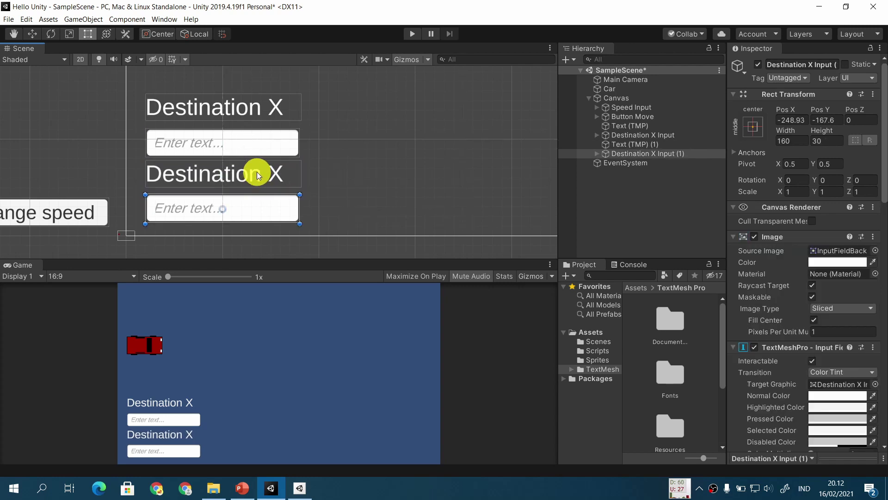
{"action": "left_click", "coordinate": [257, 172]}
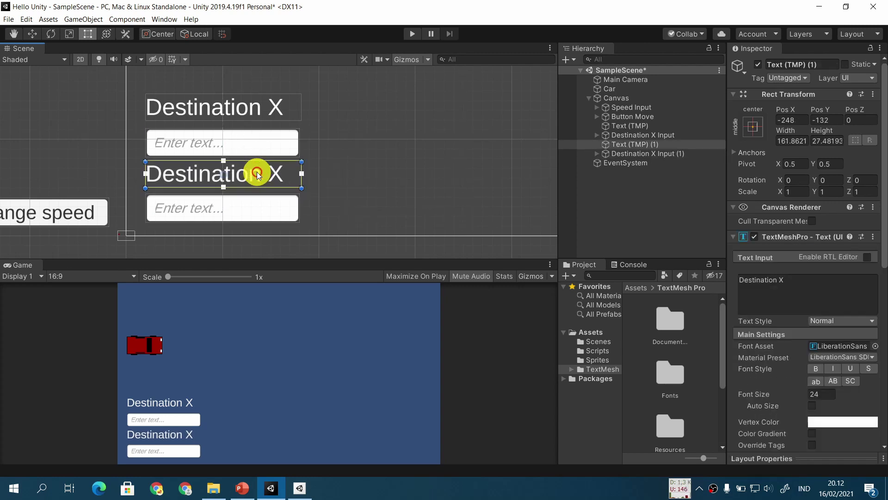
{"action": "left_click", "coordinate": [789, 280]}
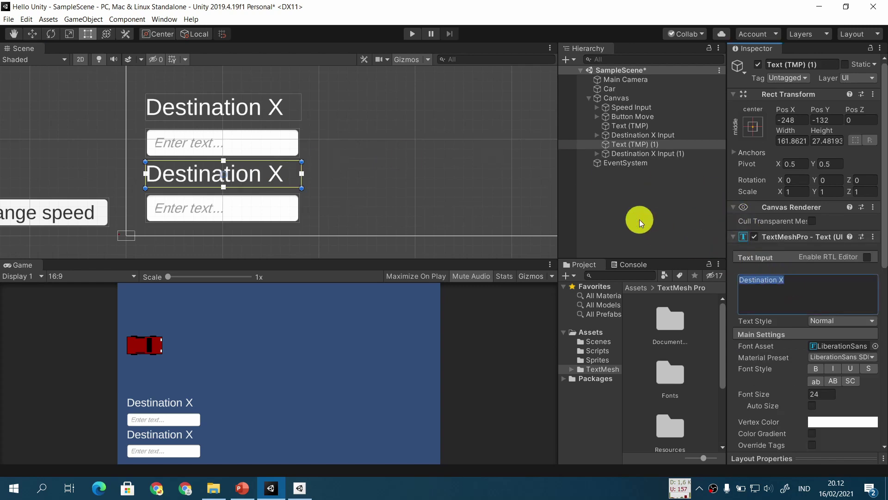
{"action": "key", "text": "BackSpace"}
{"action": "type", "text": "Y"}
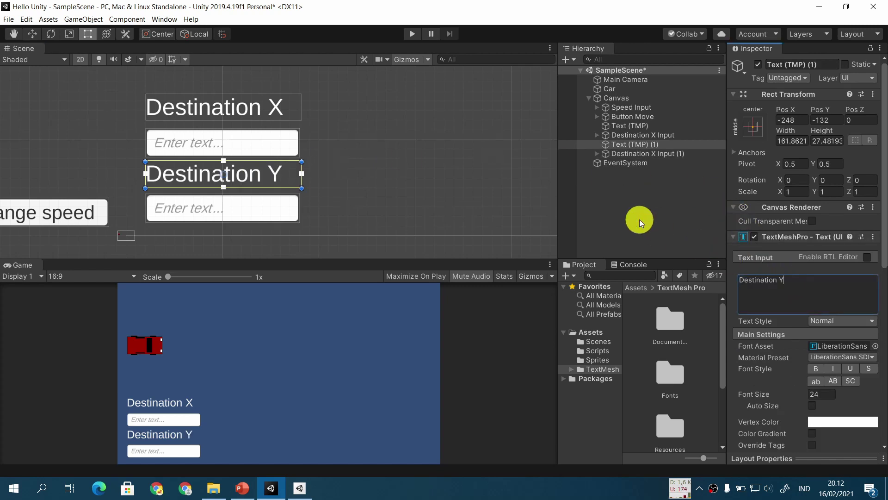
- Rename the duplicated input field as "Destination Y Input"
{"action": "left_click", "coordinate": [265, 207]}
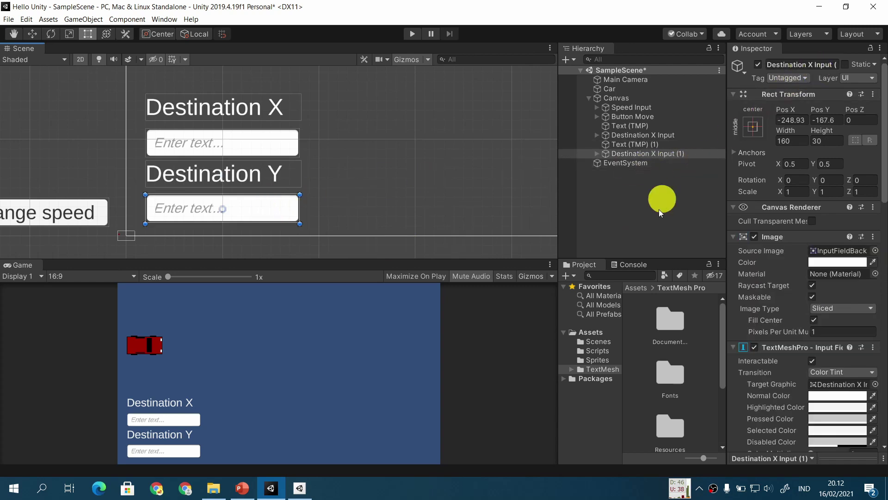
{"action": "left_click", "coordinate": [673, 153]}
{"action": "key", "text": "End"}
{"action": "key", "text": "BackSpace"}
{"action": "key", "text": "BackSpace"}
{"action": "key", "text": "BackSpace"}
{"action": "key", "text": "BackSpace"}
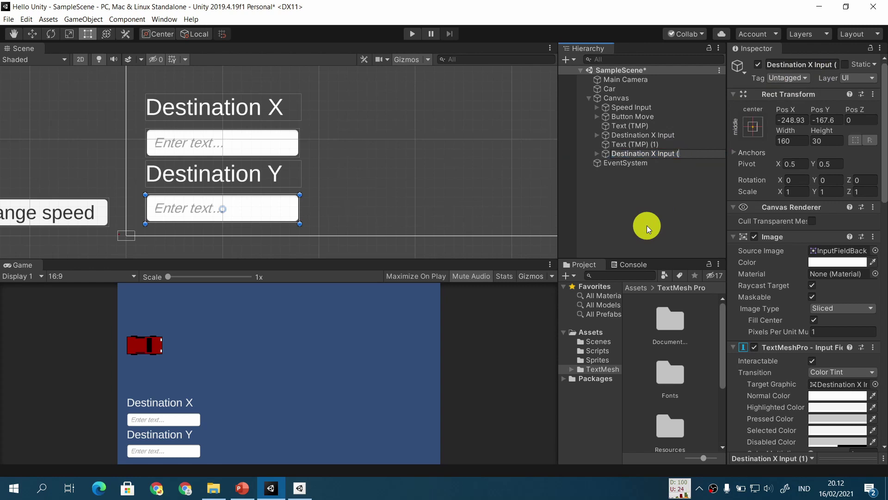
{"action": "key", "text": "Delete"}
{"action": "type", "text": "Y"}
{"action": "key", "text": "Return"}
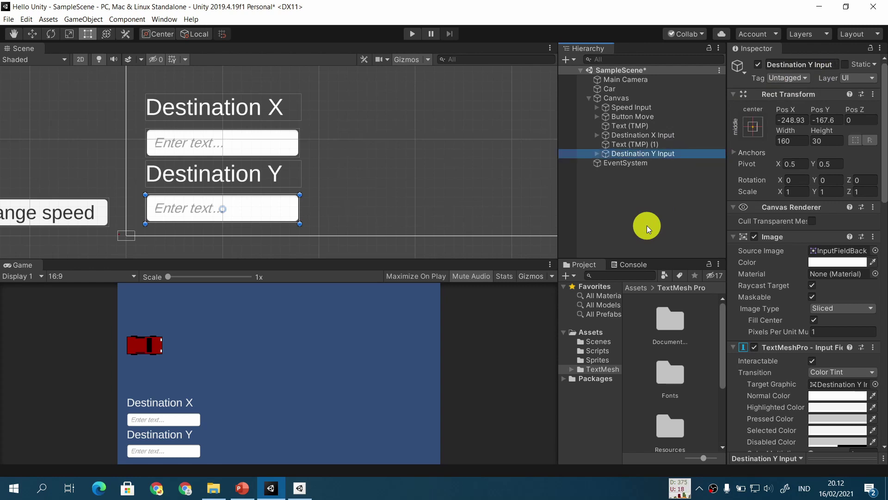
- Check the example layout slide in PowerPoint and move both labels and input fields up together, with Destination Y Input at about Y -133
{"action": "left_click", "coordinate": [244, 490]}
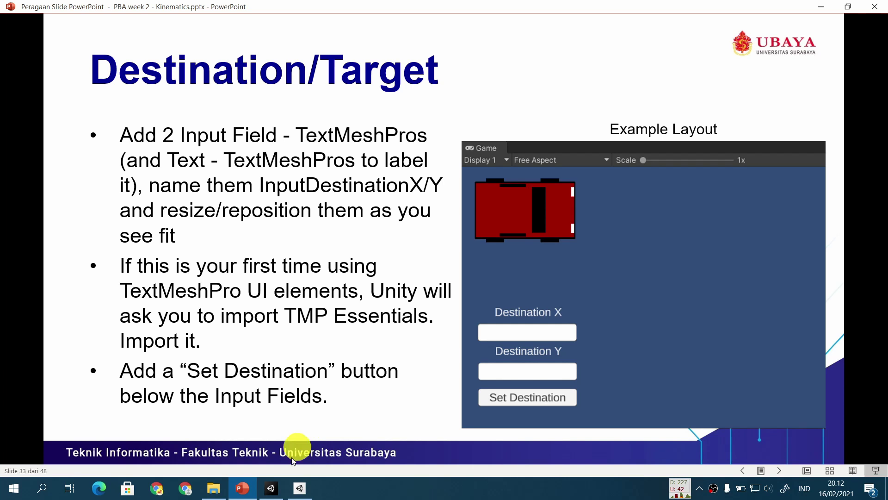
{"action": "left_click", "coordinate": [271, 488]}
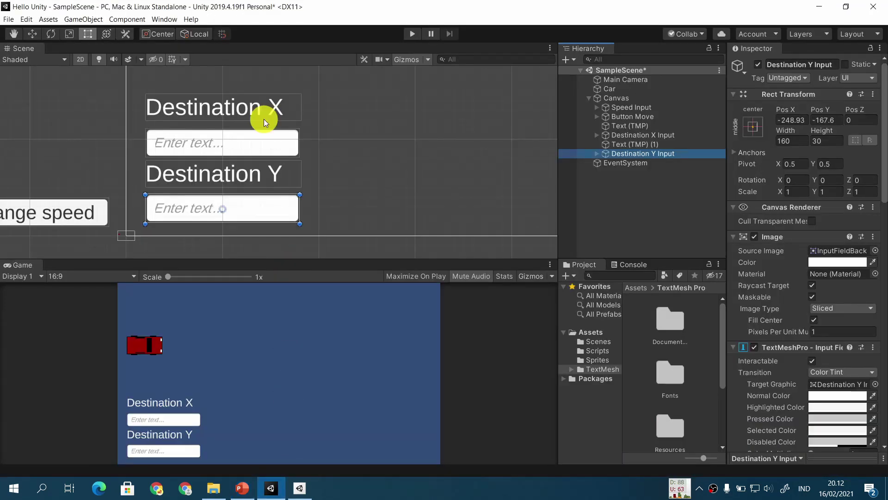
{"action": "scroll", "coordinate": [264, 119], "scroll_direction": "down", "scroll_amount": 3}
{"action": "middle_click_drag", "start_coordinate": [343, 129], "coordinate": [340, 177]}
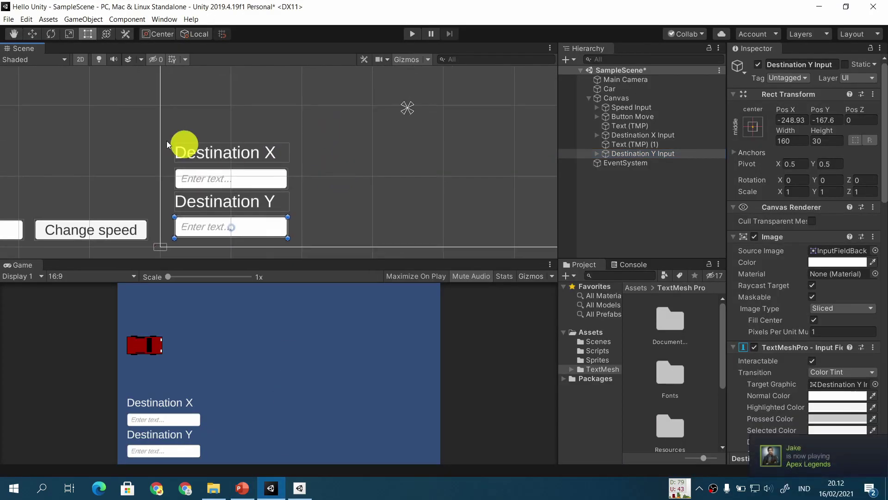
{"action": "left_click_drag", "start_coordinate": [167, 135], "coordinate": [325, 256]}
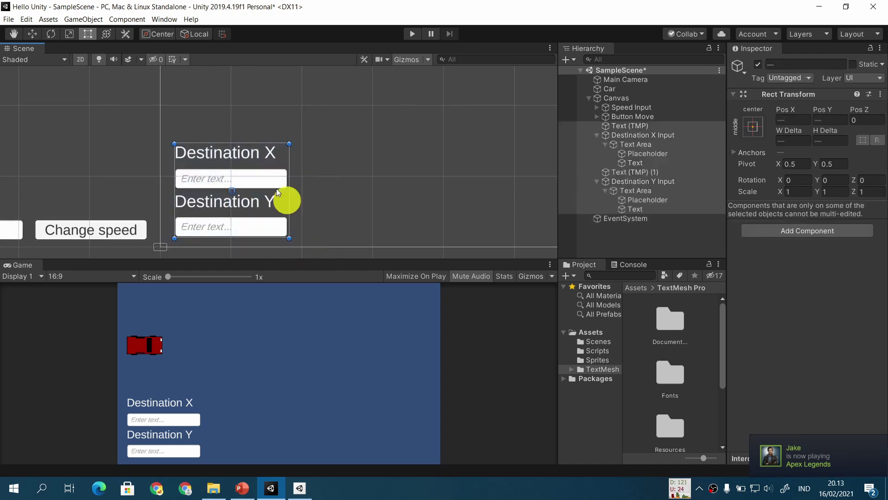
{"action": "left_click_drag", "start_coordinate": [253, 156], "coordinate": [253, 131]}
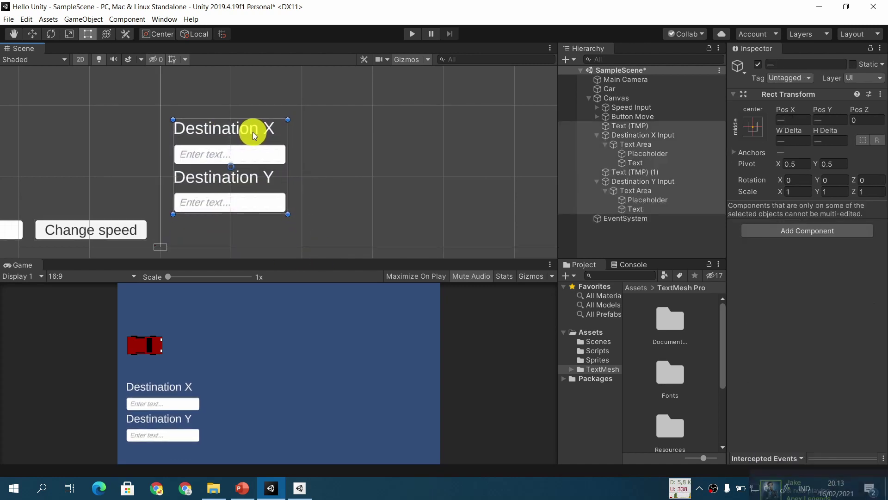
{"action": "left_click", "coordinate": [410, 148]}
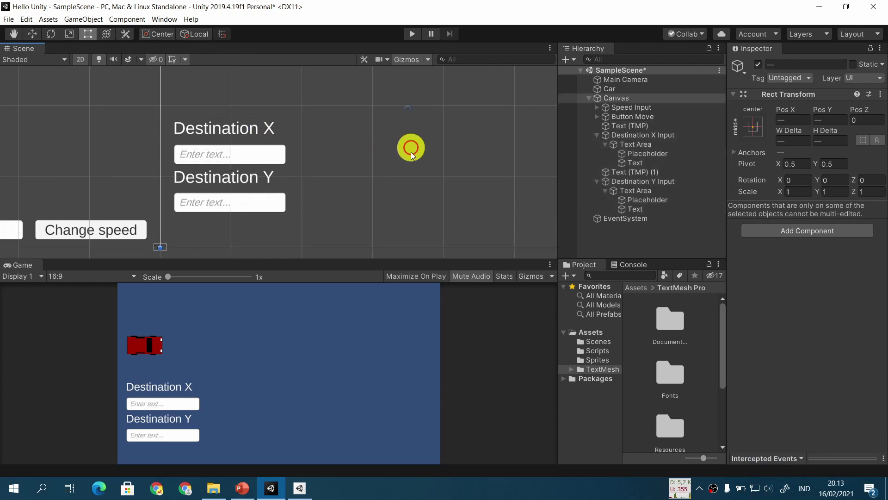
{"action": "left_click", "coordinate": [600, 181]}
{"action": "left_click", "coordinate": [597, 135]}
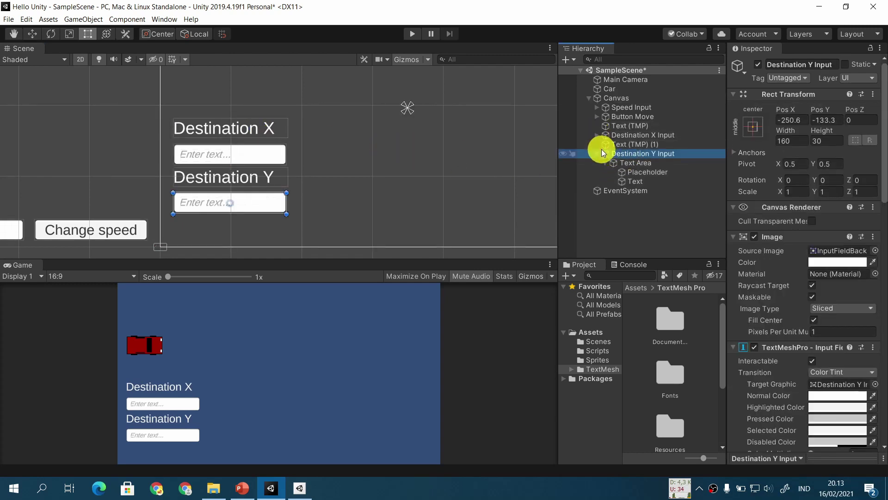
{"action": "left_click", "coordinate": [599, 154]}
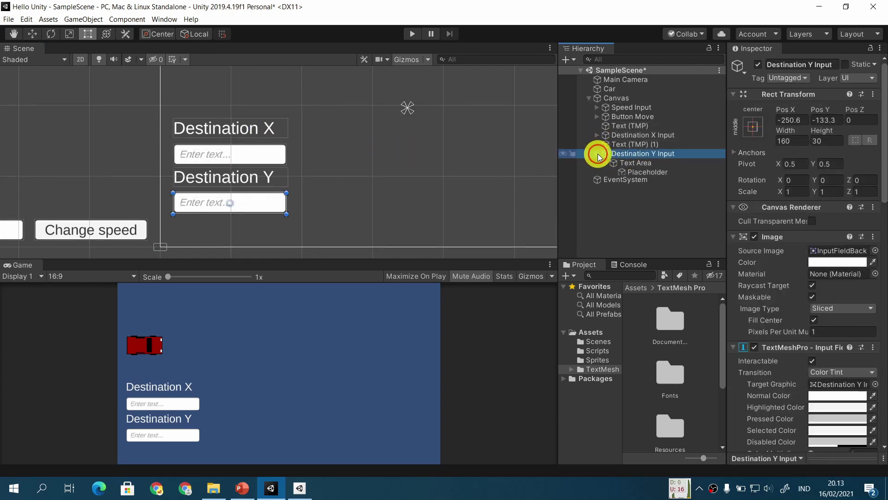
- Add a Button - TextMeshPro to the Canvas and place it below the Destination Y input field, at about X -250.6, Y -172
{"action": "left_click", "coordinate": [619, 99]}
{"action": "right_click", "coordinate": [619, 99]}
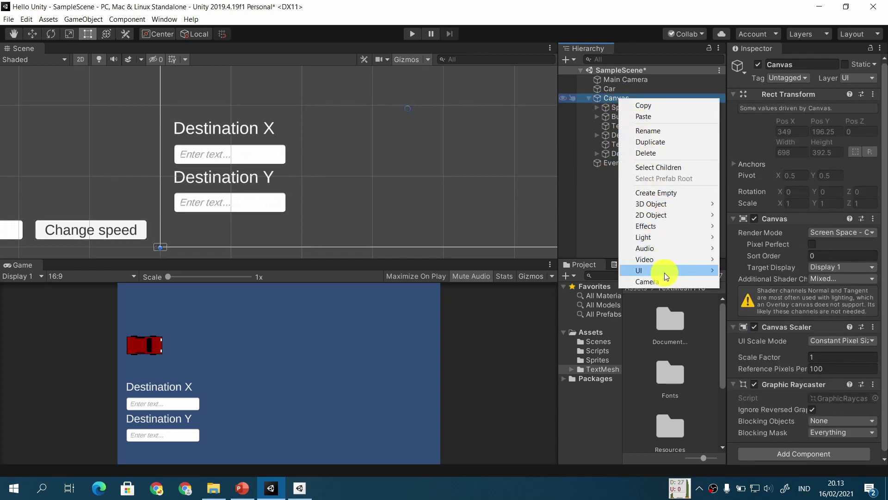
{"action": "mouse_move", "coordinate": [664, 273]}
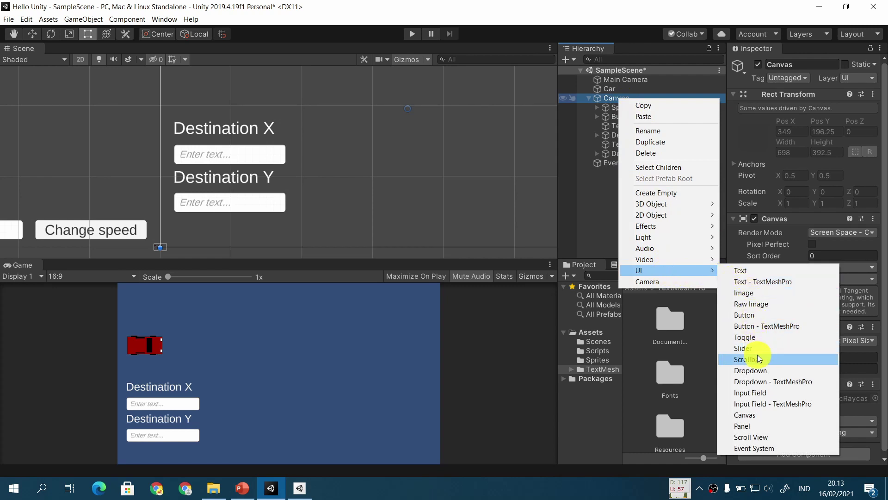
{"action": "left_click", "coordinate": [768, 325]}
{"action": "left_click_drag", "start_coordinate": [447, 109], "coordinate": [267, 233]}
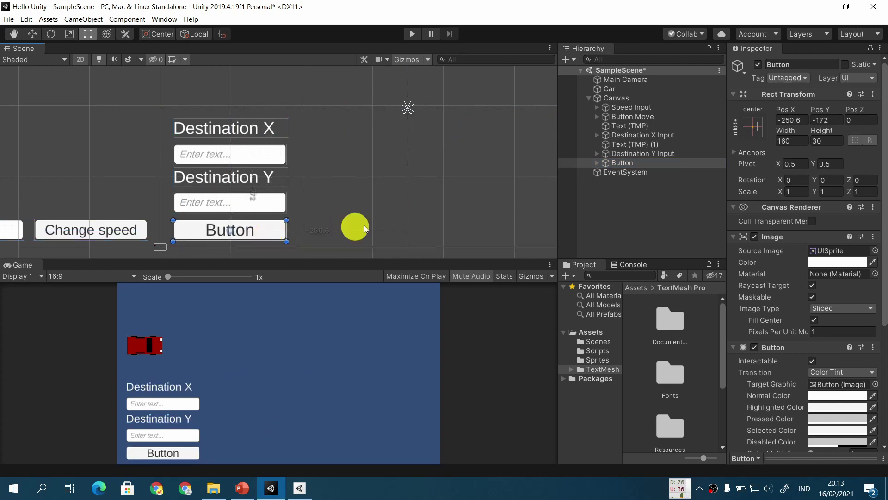
- Set the new button's text to "Set Destination" as on the PowerPoint slide, with font size 18
{"action": "left_click", "coordinate": [597, 163]}
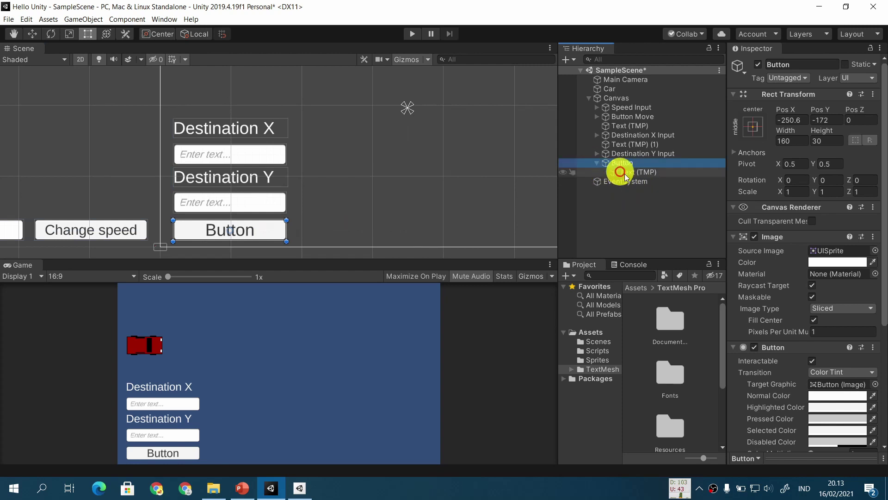
{"action": "left_click", "coordinate": [635, 173]}
{"action": "left_click", "coordinate": [799, 286]}
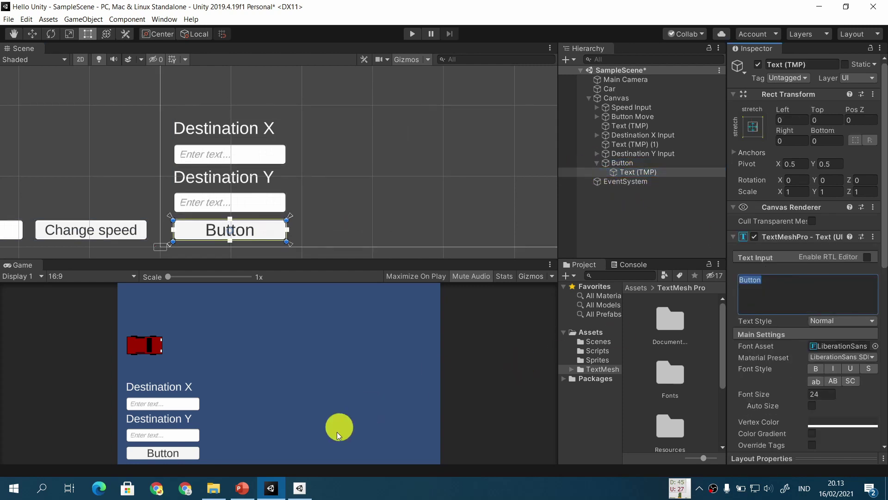
{"action": "left_click", "coordinate": [242, 488]}
{"action": "left_click", "coordinate": [269, 488]}
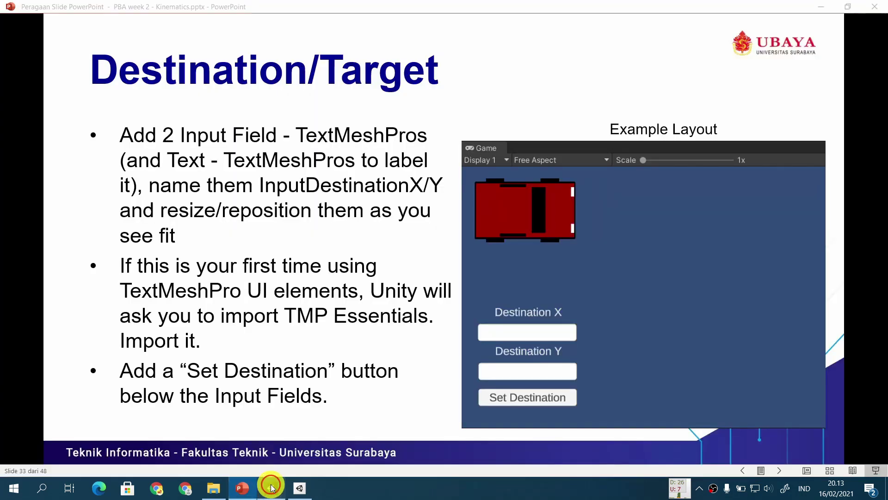
{"action": "left_click", "coordinate": [802, 286]}
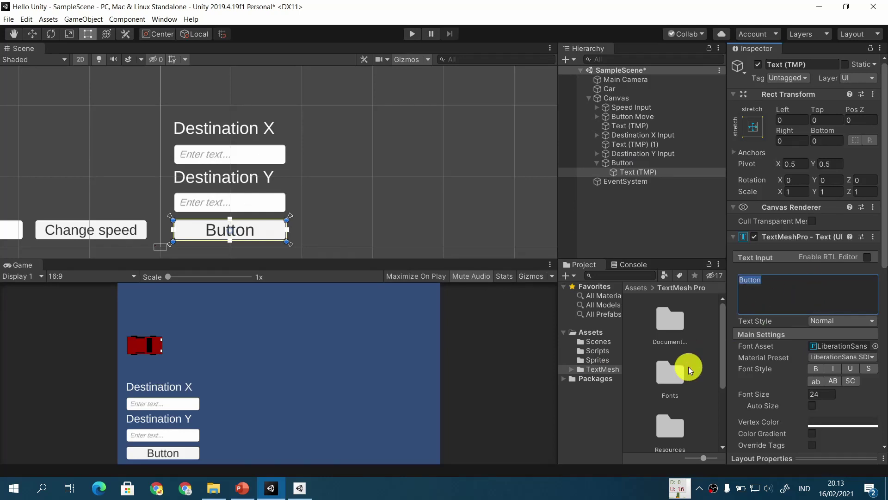
{"action": "type", "text": "Set Destination"}
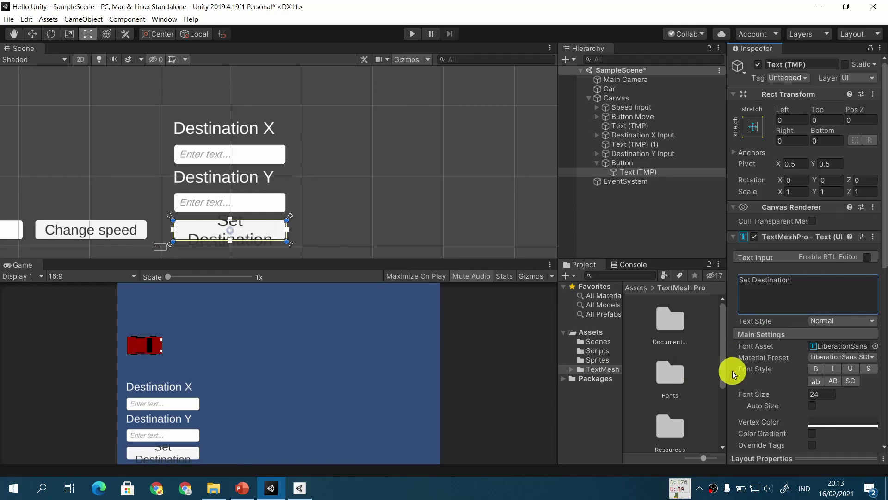
{"action": "left_click", "coordinate": [796, 394]}
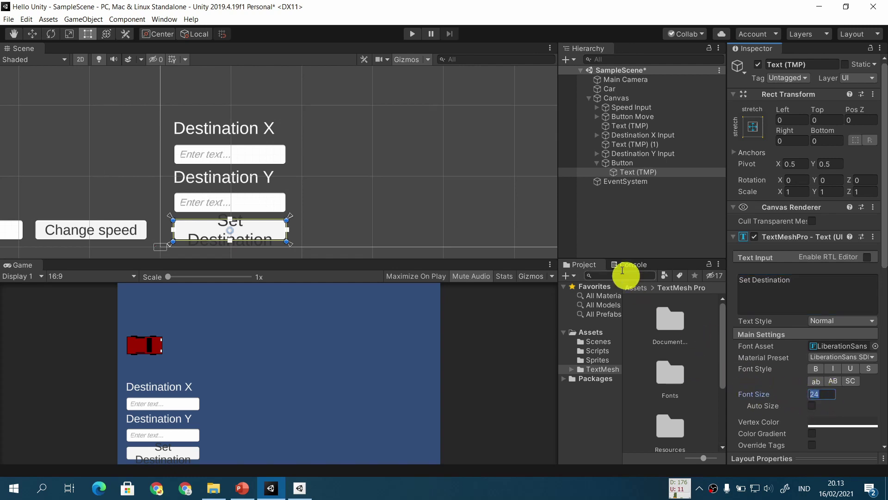
{"action": "type", "text": "18"}
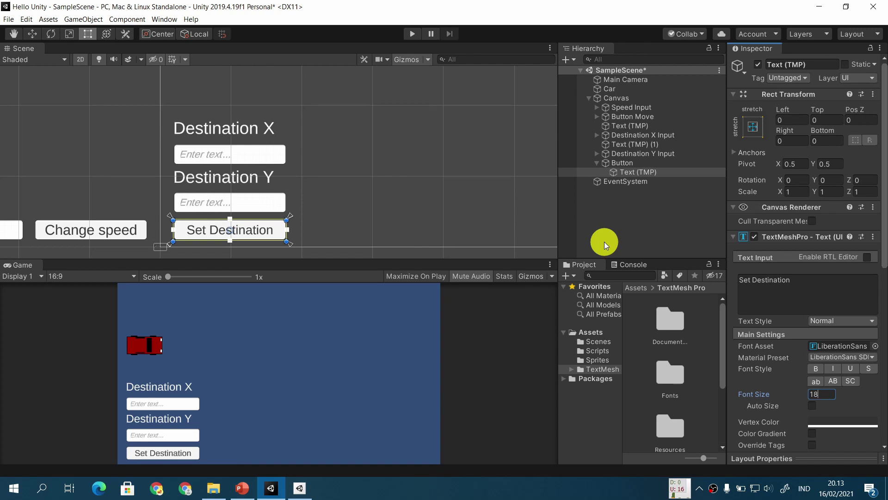
- Rename the new button object as "Set Destination Button" and collapse its child objects in the scene hierarchy
{"action": "left_click", "coordinate": [639, 164]}
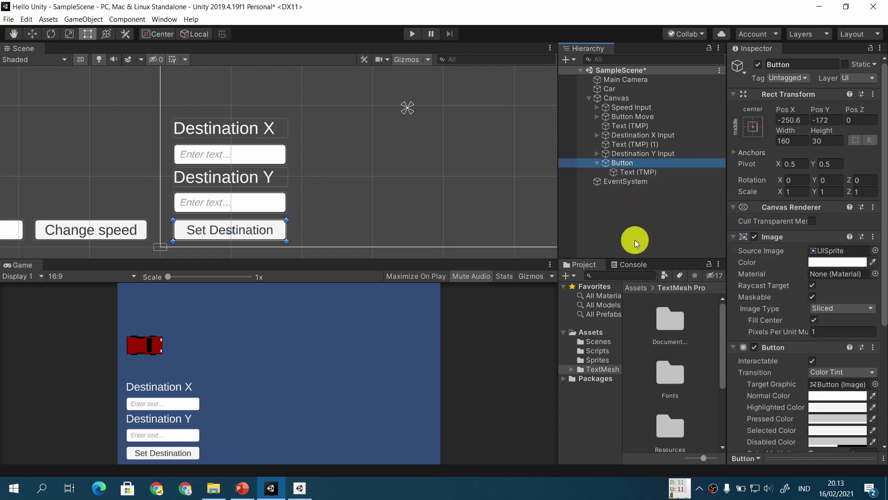
{"action": "key", "text": "F2"}
{"action": "key", "text": "End"}
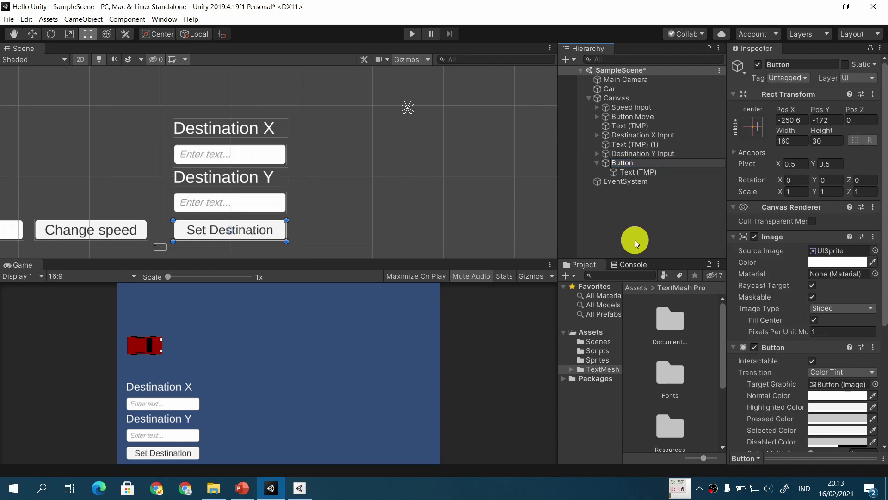
{"action": "type", "text": "Set Destination"}
{"action": "key", "text": "Return"}
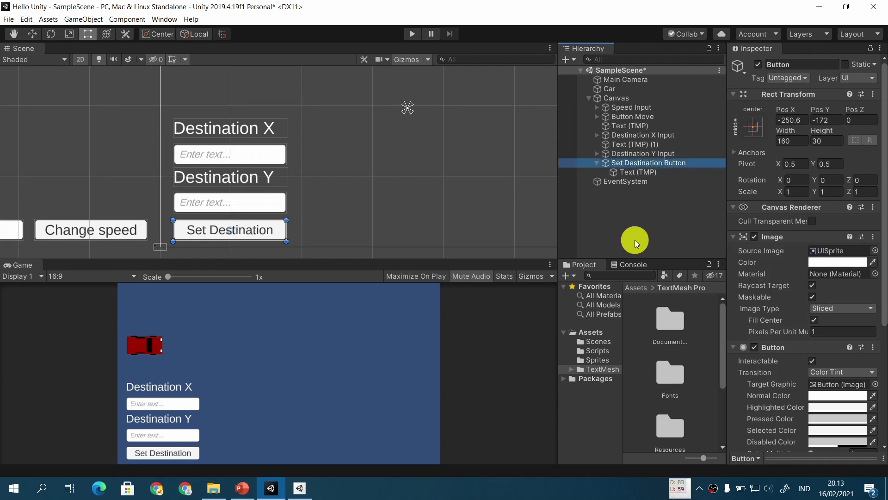
{"action": "left_click", "coordinate": [597, 162]}
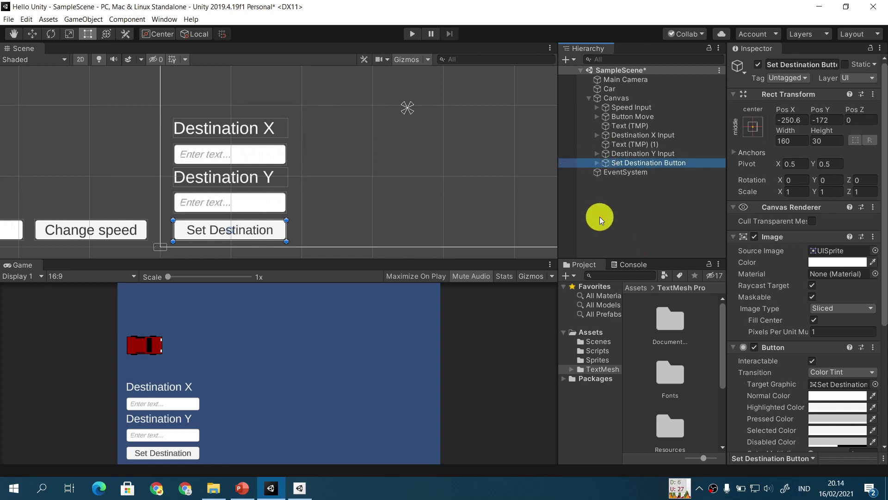
- Compare the finished destination controls with the example layout slide in PowerPoint and return to Unity
{"action": "left_click", "coordinate": [241, 487]}
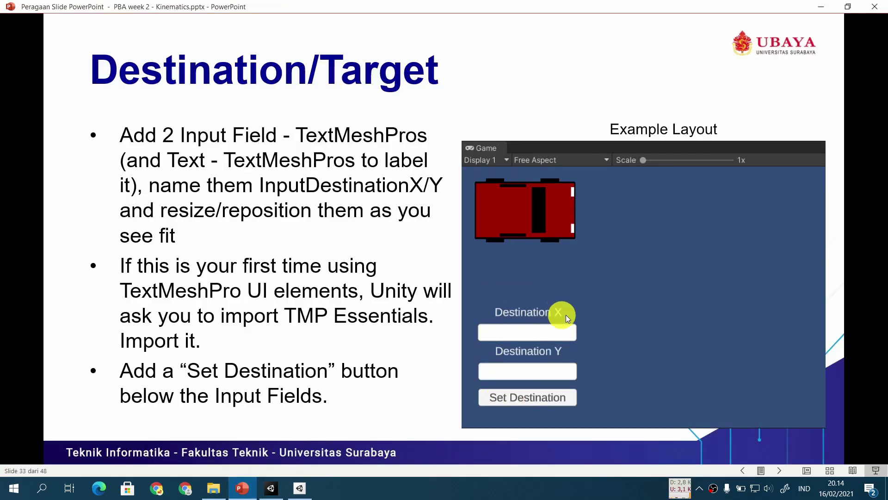
{"action": "left_click", "coordinate": [271, 488]}
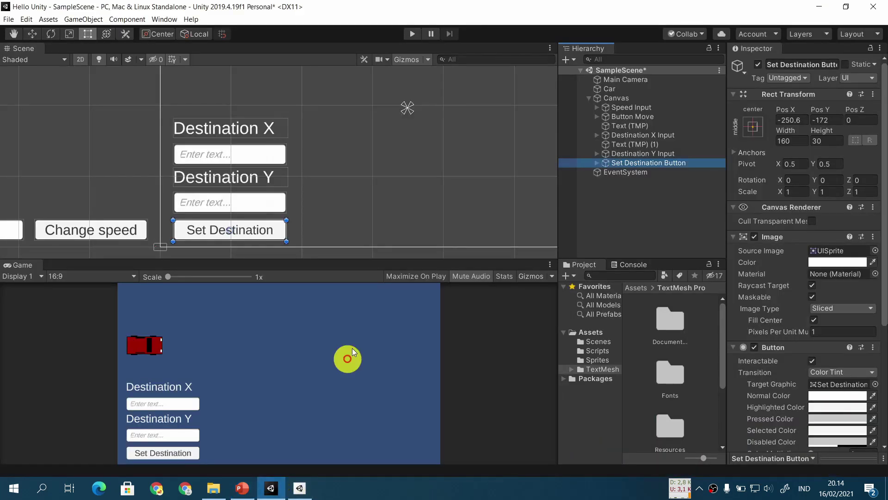
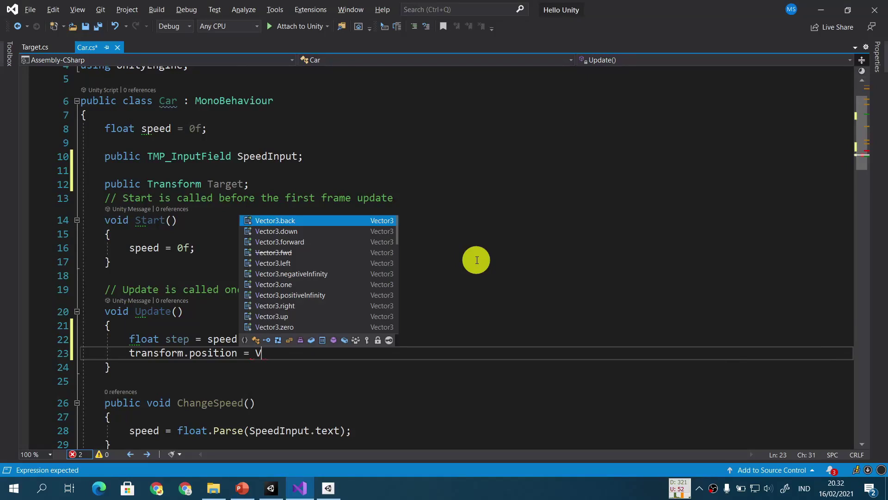
- Complete the transform.position assignment in Update() as Vector2.MoveTowards(transform.position, Target.position, step); following the PowerPoint slide
{"action": "type", "text": "oveTowards("}
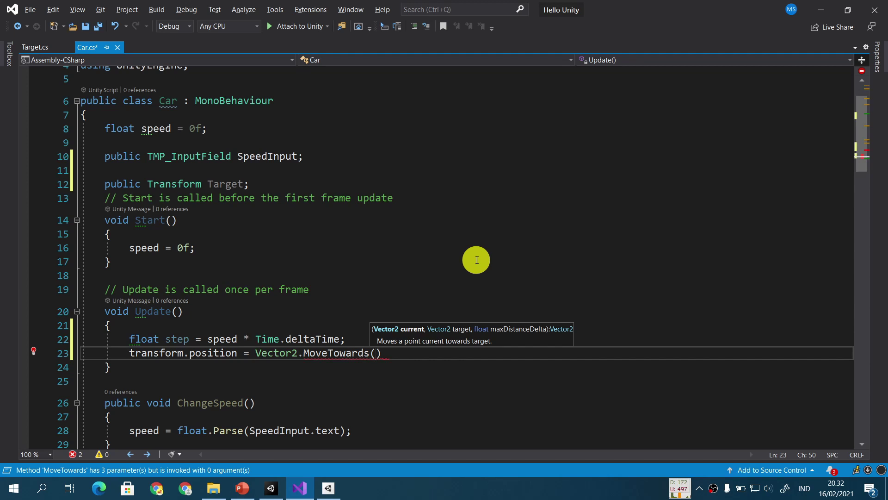
{"action": "key", "text": "alt+Tab"}
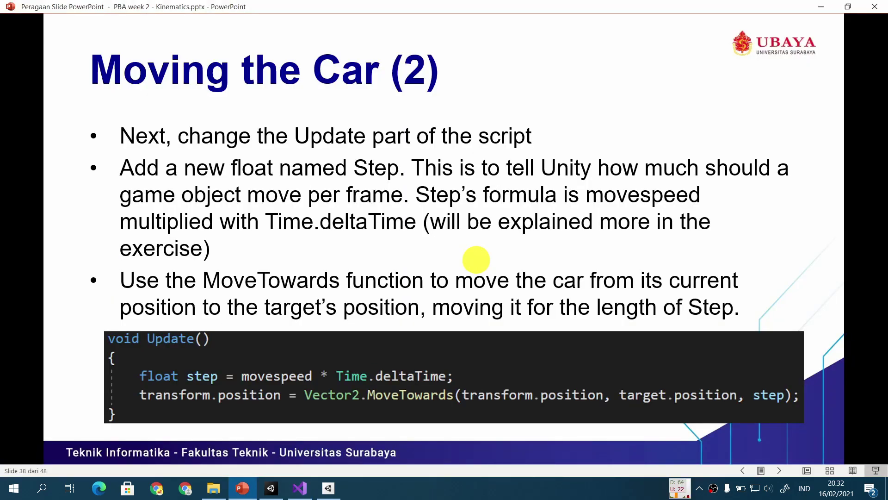
{"action": "key", "text": "alt+Tab"}
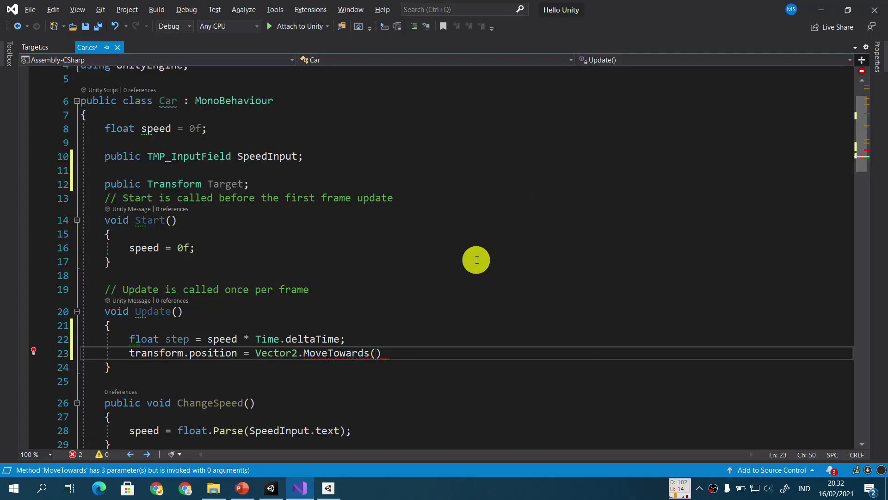
{"action": "type", "text": "transform"}
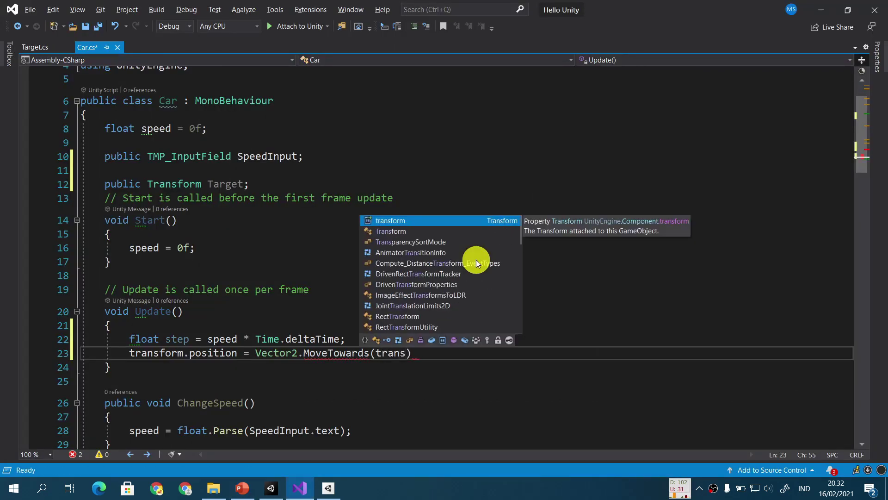
{"action": "type", "text": ".position"}
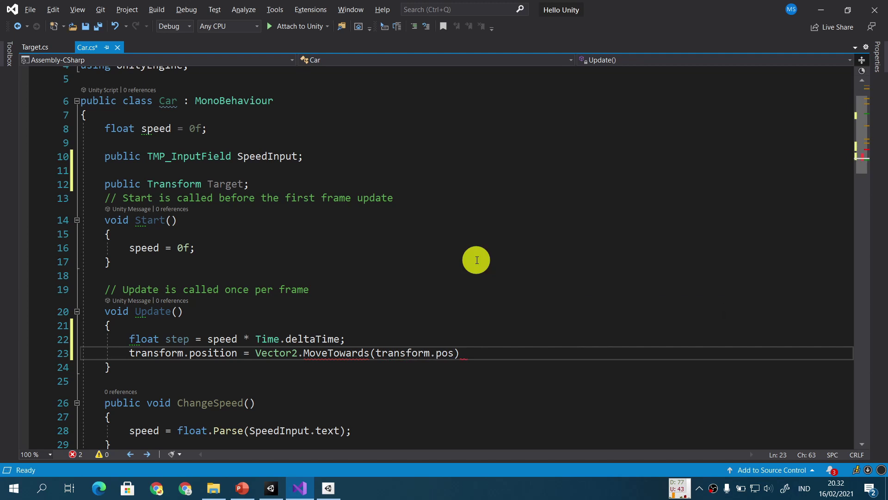
{"action": "type", "text": ","}
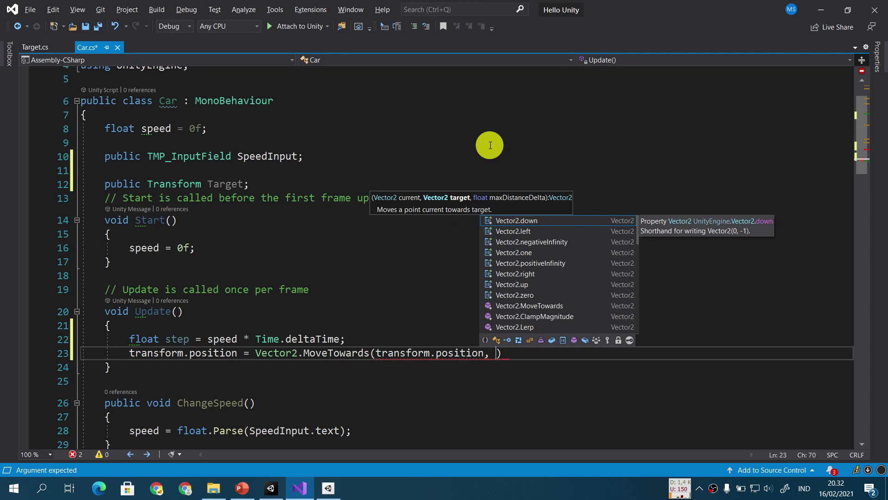
{"action": "type", "text": "Target.posi"}
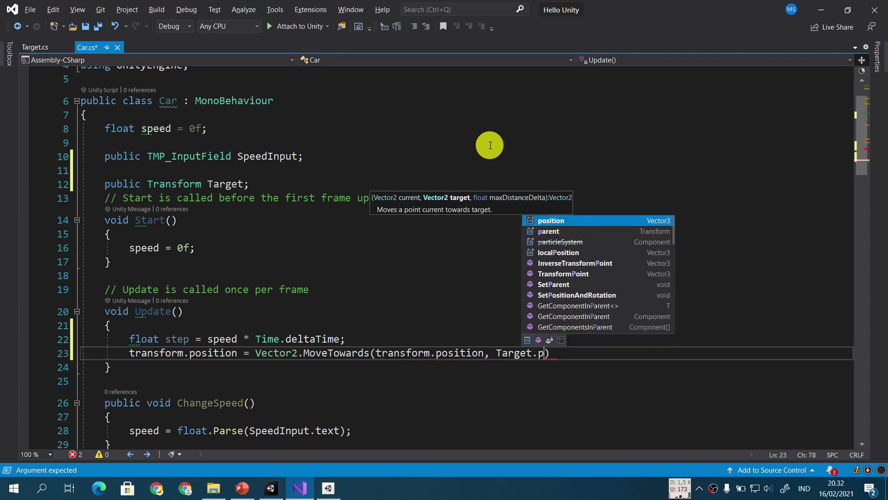
{"action": "key", "text": "Tab"}
{"action": "type", "text": ","}
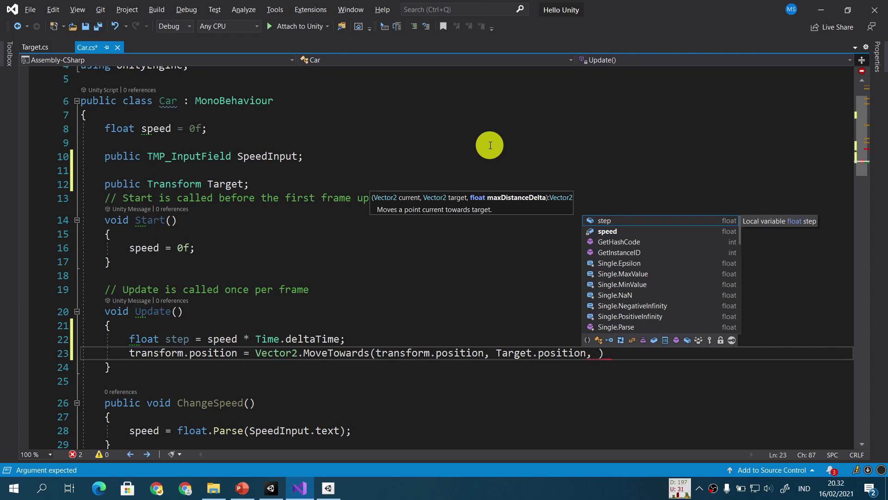
{"action": "key", "text": "ctrl+space"}
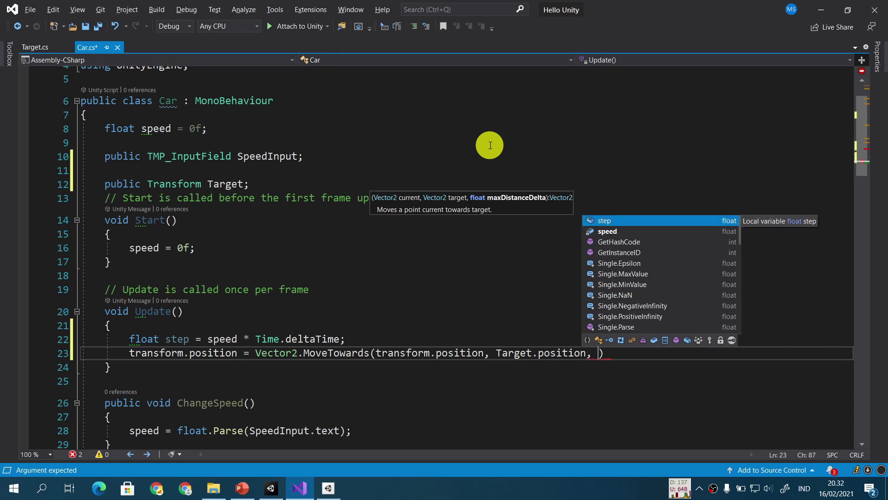
{"action": "key", "text": "Tab"}
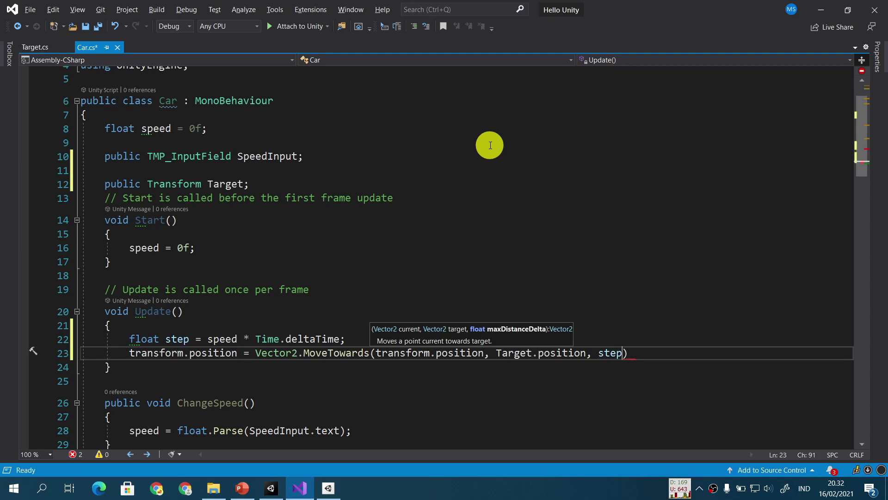
{"action": "type", "text": ");"}
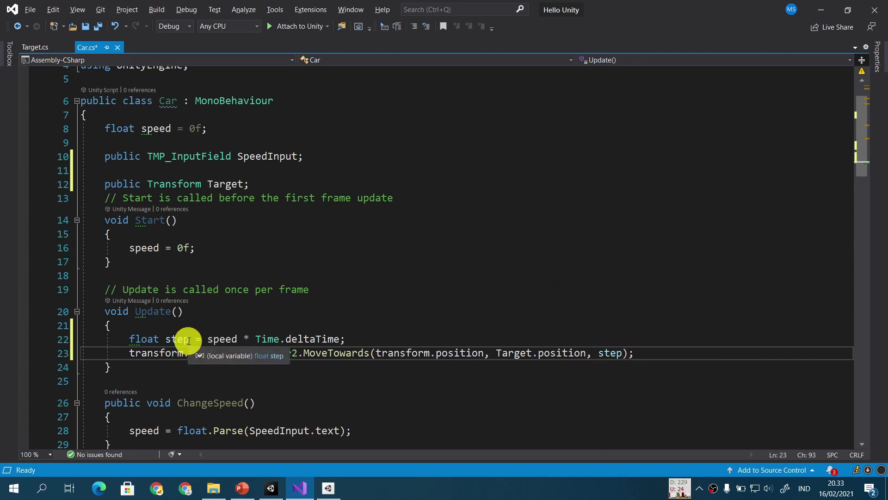
- Check the "Moving the Car (3)" slide in PowerPoint, then save the Car.cs script in Visual Studio
{"action": "left_click", "coordinate": [247, 492]}
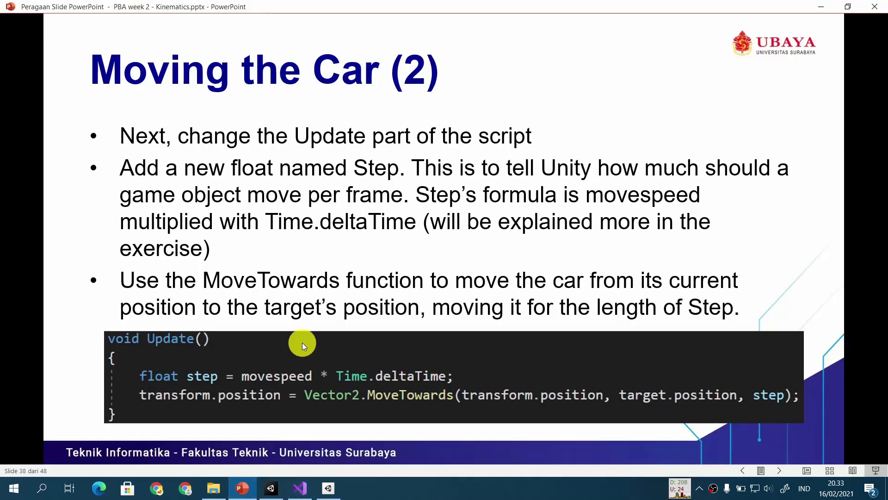
{"action": "left_click", "coordinate": [340, 271]}
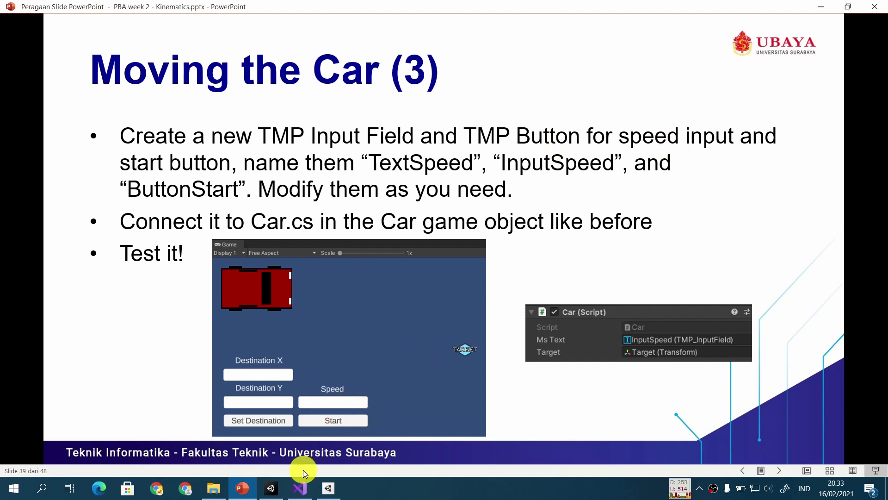
{"action": "left_click", "coordinate": [272, 488]}
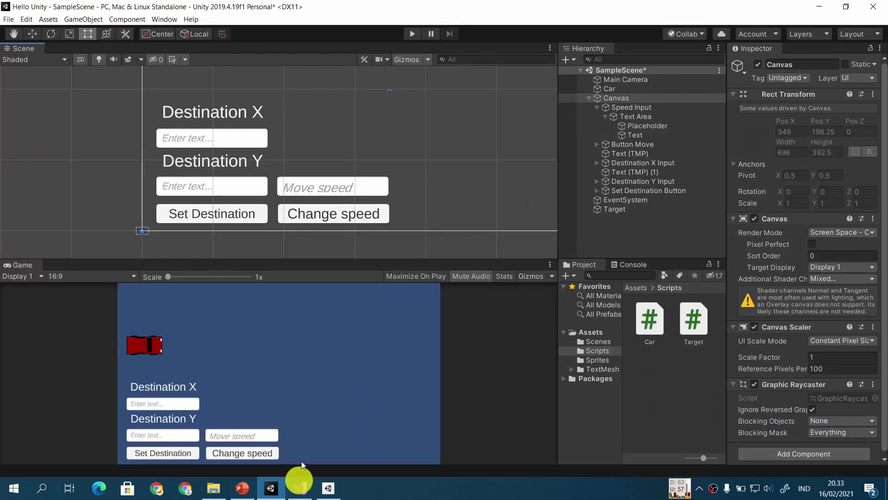
{"action": "left_click", "coordinate": [301, 487]}
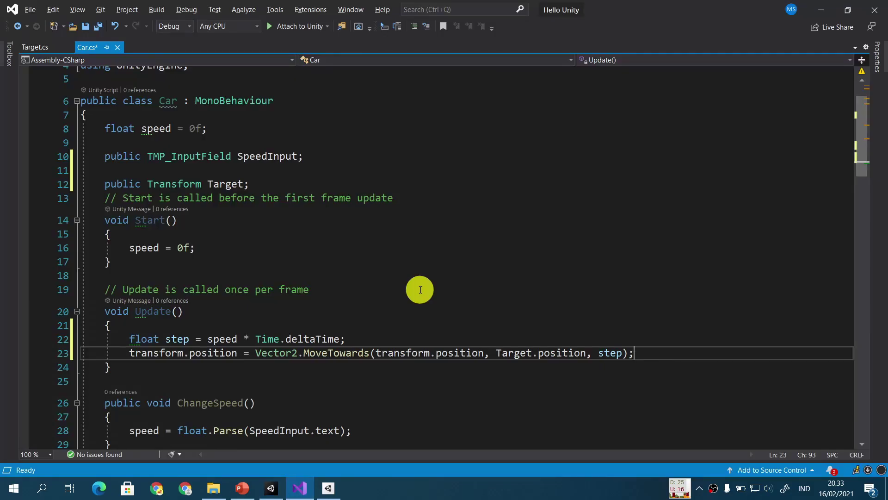
{"action": "key", "text": "ctrl+s"}
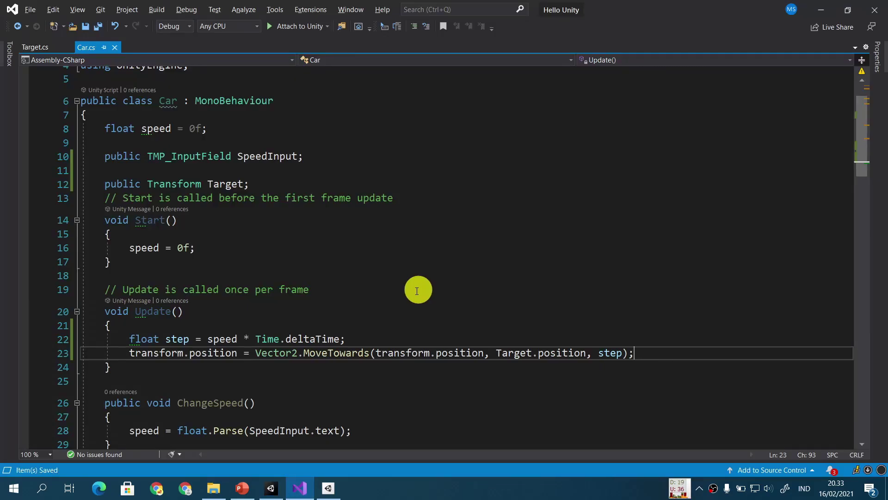
- Switch to Unity, test-run the scene, inspect the Car object's script fields, and stop play mode
{"action": "left_click", "coordinate": [270, 490]}
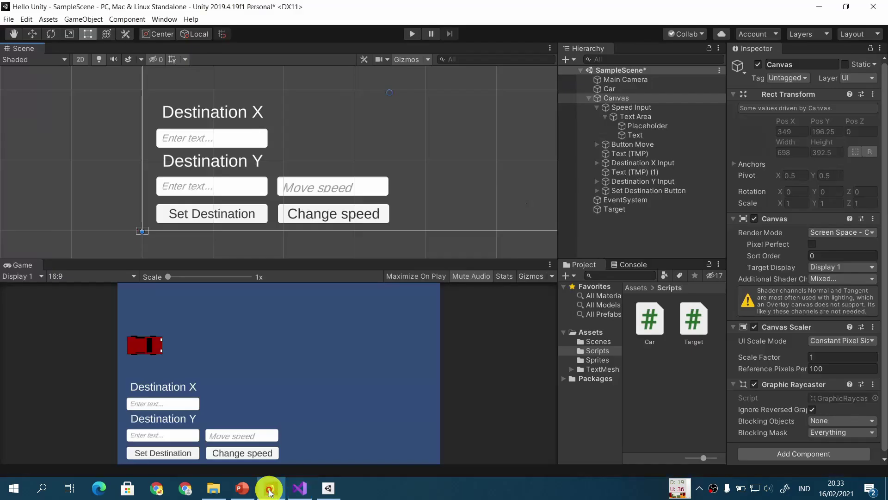
{"action": "left_click", "coordinate": [409, 36]}
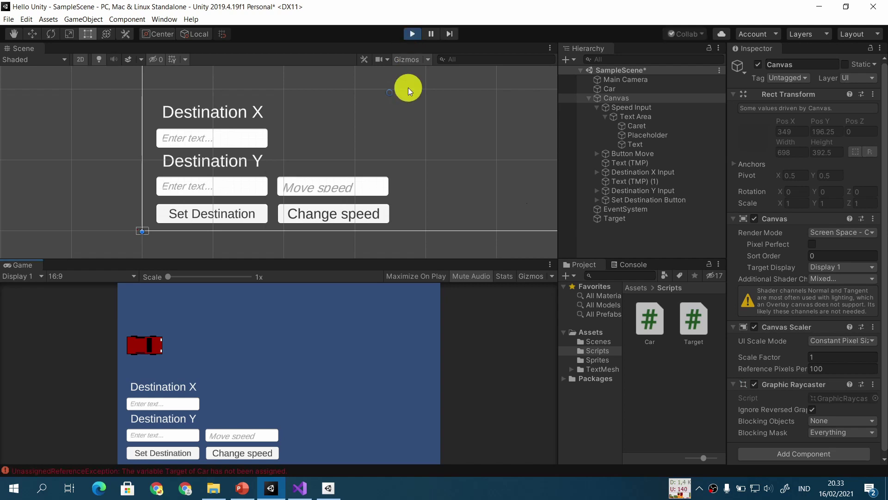
{"action": "left_click", "coordinate": [411, 34]}
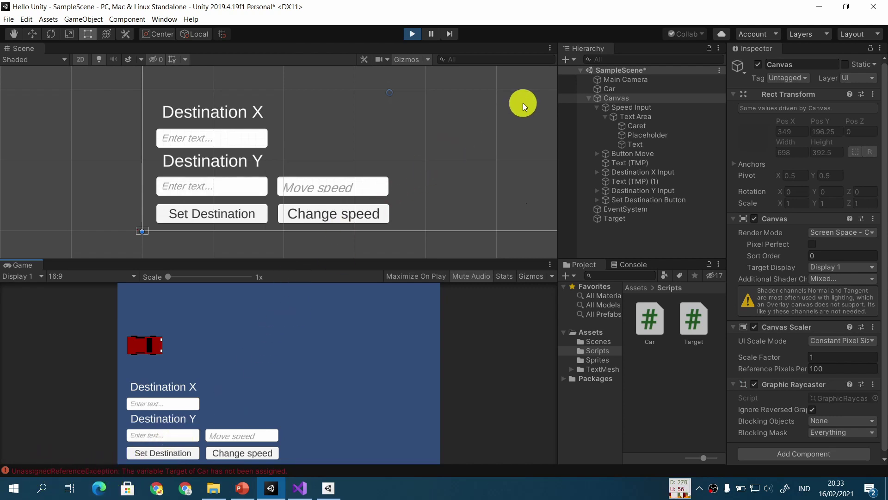
{"action": "left_click", "coordinate": [637, 90]}
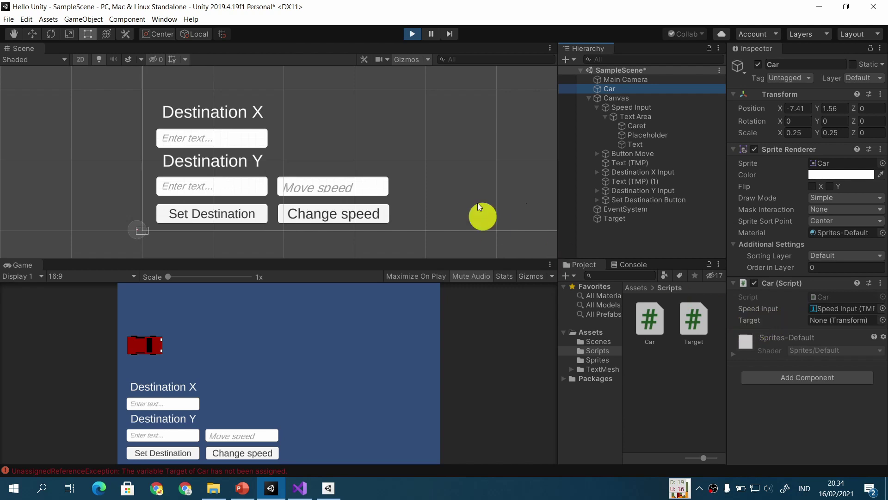
{"action": "left_click", "coordinate": [411, 34]}
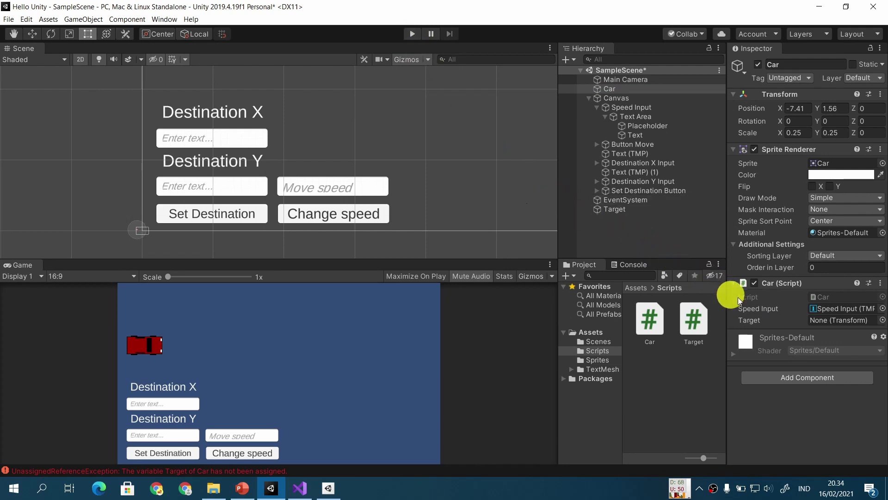
- Set the Target object's position to X 0, Y 0
{"action": "double_click", "coordinate": [637, 212]}
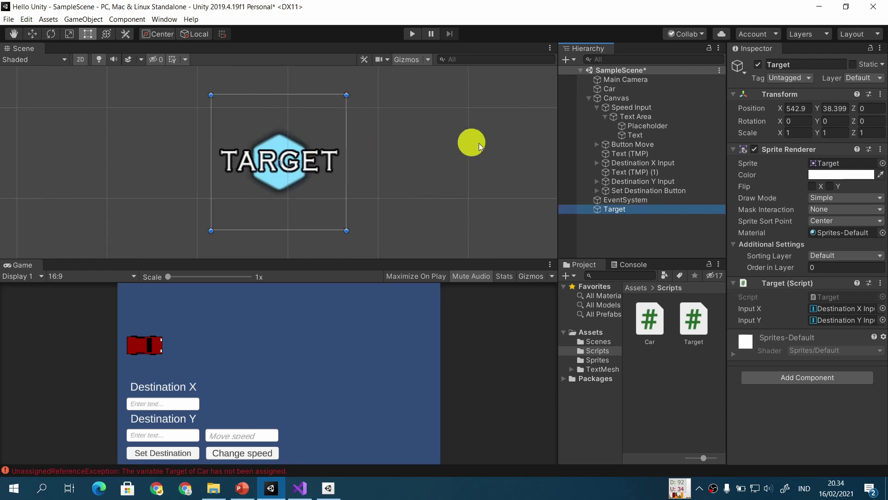
{"action": "scroll", "coordinate": [479, 146], "scroll_direction": "down", "scroll_amount": 8}
{"action": "scroll", "coordinate": [478, 146], "scroll_direction": "down", "scroll_amount": 5}
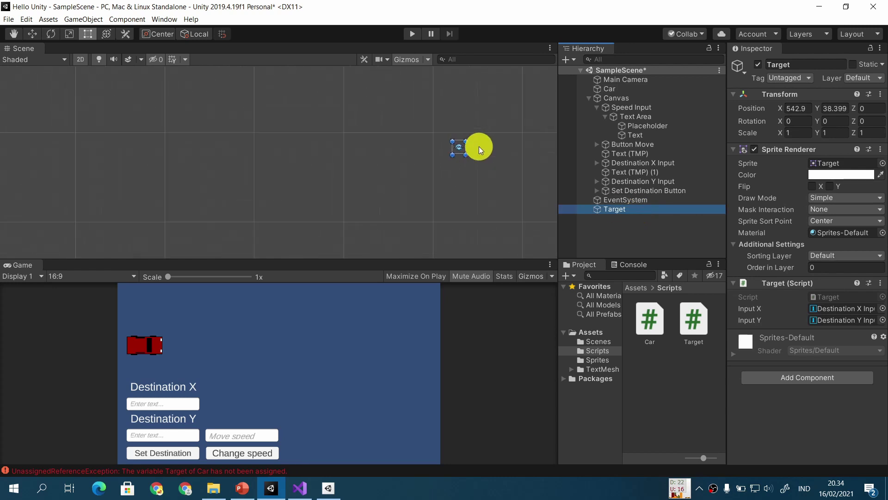
{"action": "scroll", "coordinate": [330, 149], "scroll_direction": "down", "scroll_amount": 3}
{"action": "scroll", "coordinate": [330, 149], "scroll_direction": "down", "scroll_amount": 3}
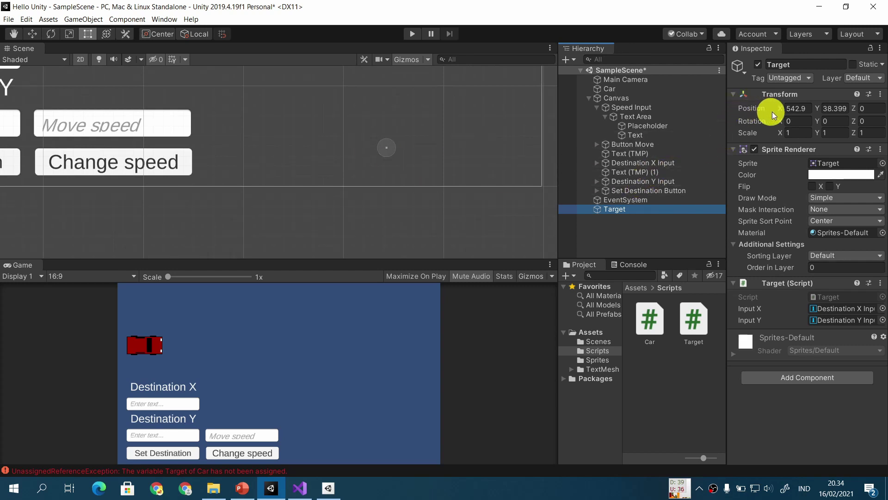
{"action": "left_click", "coordinate": [786, 110]}
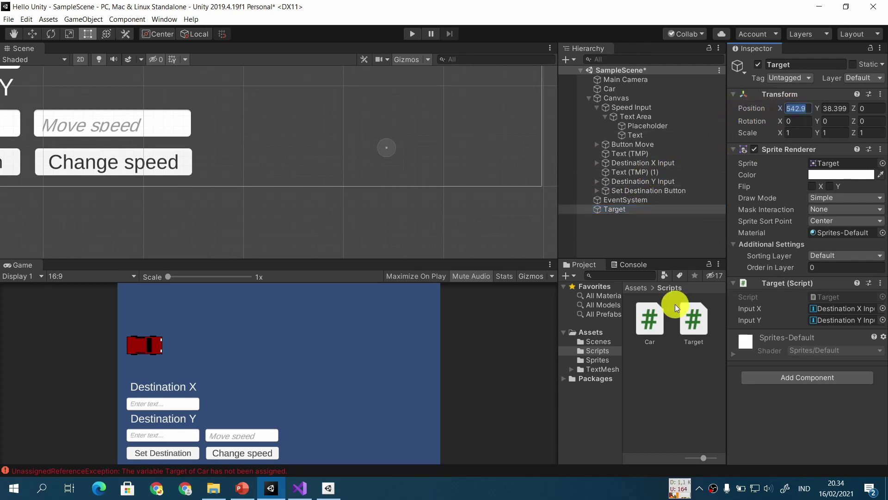
{"action": "type", "text": "0"}
{"action": "key", "text": "Tab"}
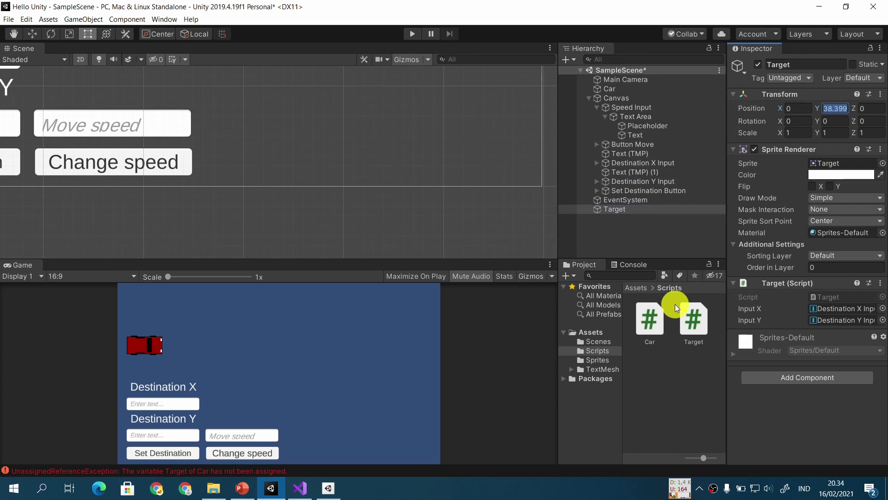
{"action": "type", "text": "0"}
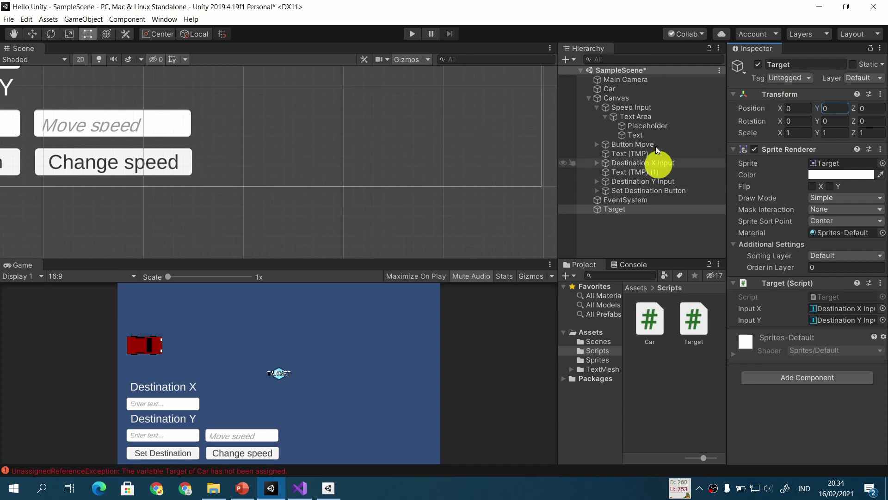
- Assign the Target object to the Target field of the Car's script and run the scene
{"action": "left_click", "coordinate": [646, 90]}
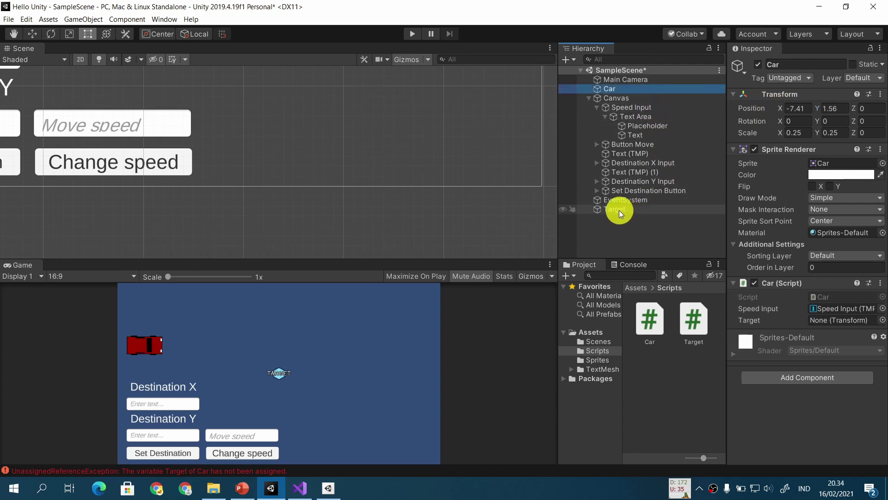
{"action": "left_click_drag", "start_coordinate": [617, 210], "coordinate": [838, 321]}
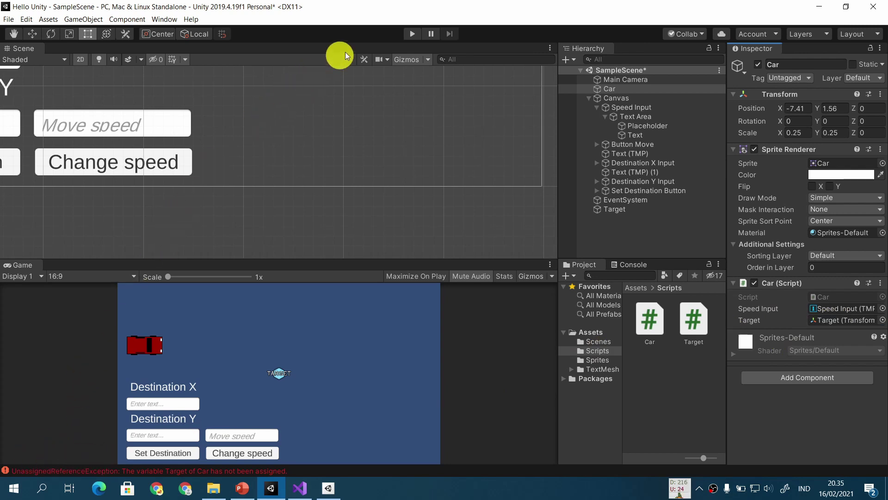
{"action": "left_click", "coordinate": [413, 34]}
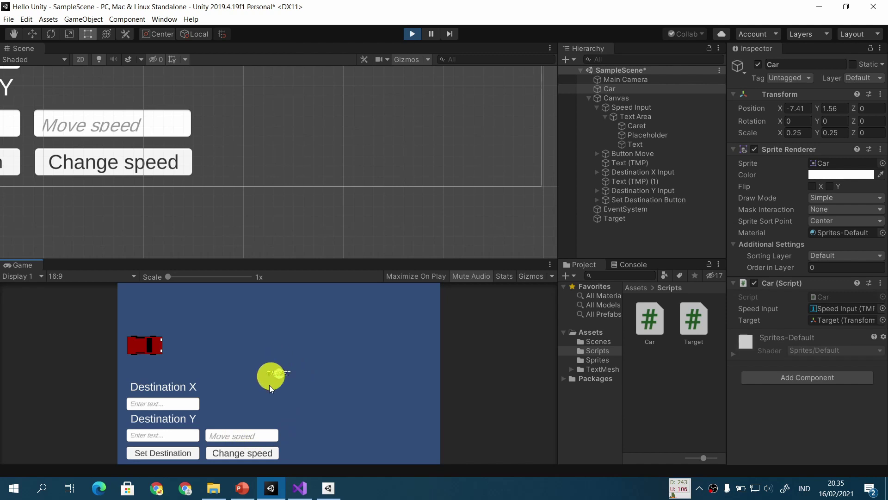
- Enter a move speed of 1 in the running game and apply it to the car
{"action": "left_click", "coordinate": [256, 434]}
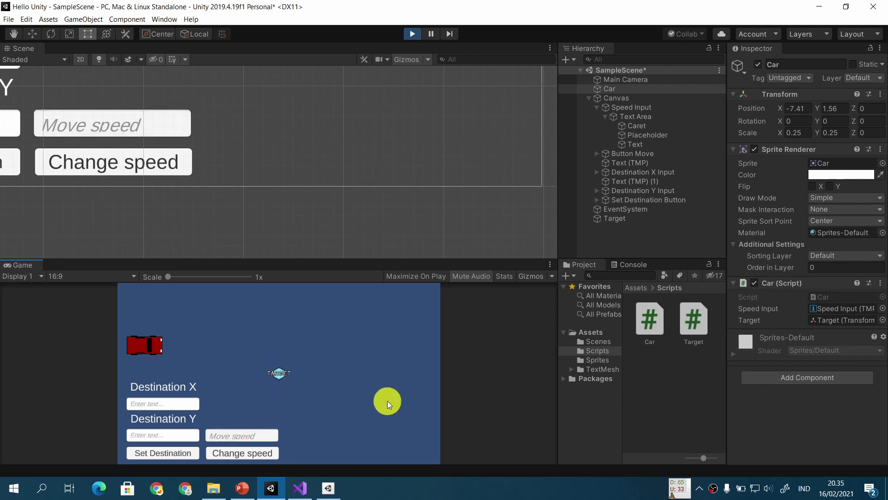
{"action": "type", "text": "1"}
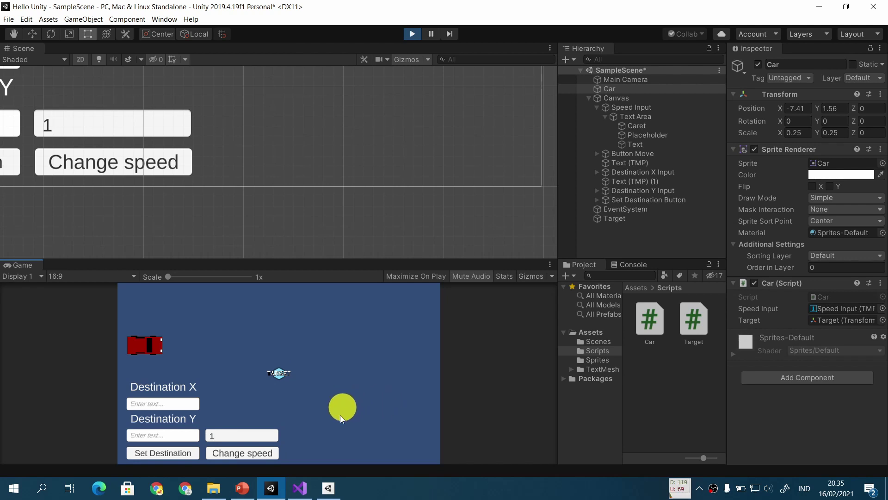
{"action": "left_click", "coordinate": [246, 453]}
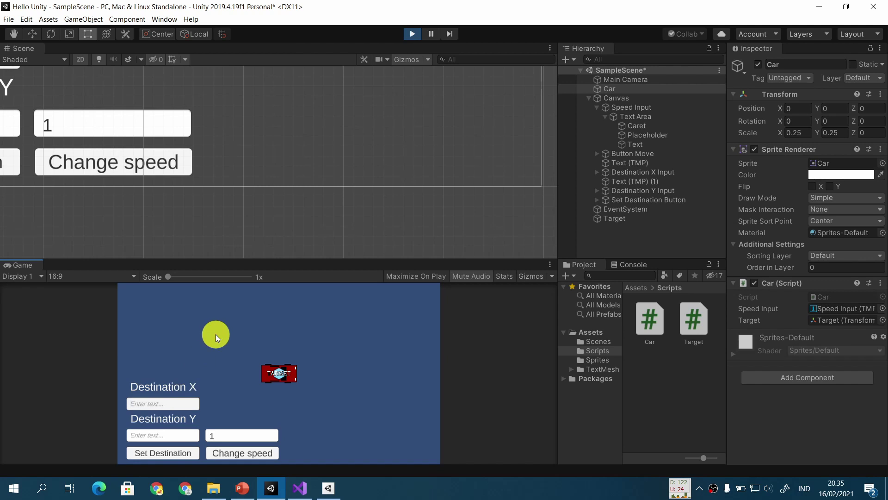
- Send the target to destination X -8, Y -4 in the running game
{"action": "left_click", "coordinate": [177, 403]}
{"action": "type", "text": "-"}
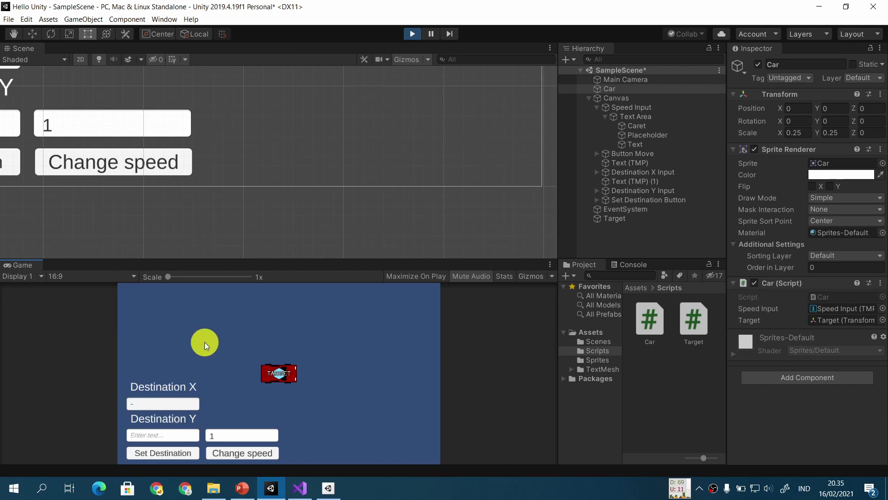
{"action": "type", "text": "8"}
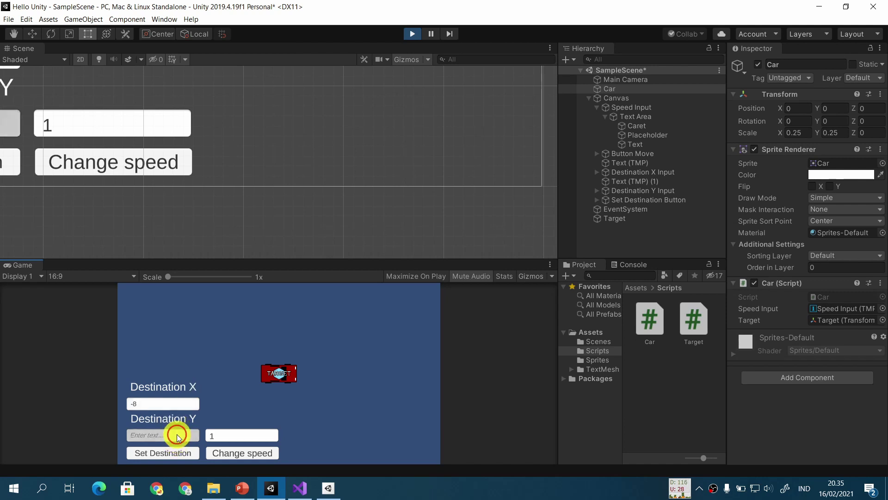
{"action": "left_click", "coordinate": [207, 323]}
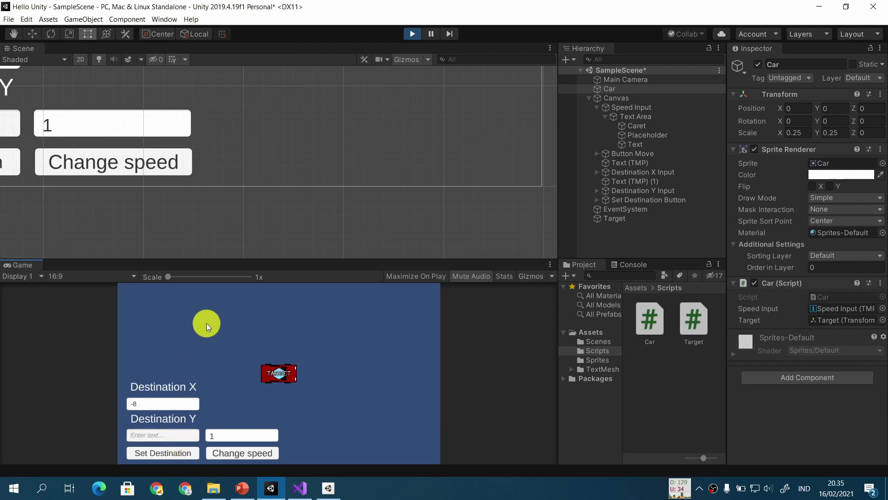
{"action": "type", "text": "-4"}
{"action": "left_click", "coordinate": [179, 451]}
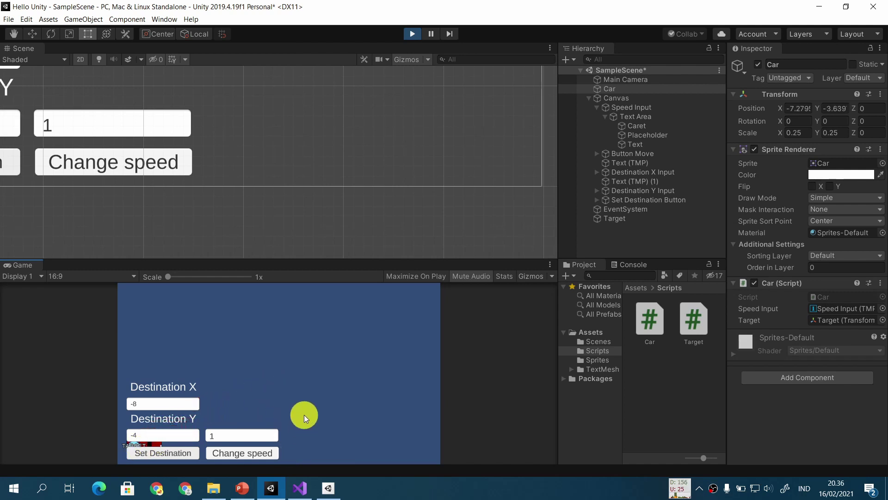
- Switch to Visual Studio, examine the Vector2.MoveTowards call in the Car script's Update method, and return to Unity
{"action": "left_click", "coordinate": [299, 487]}
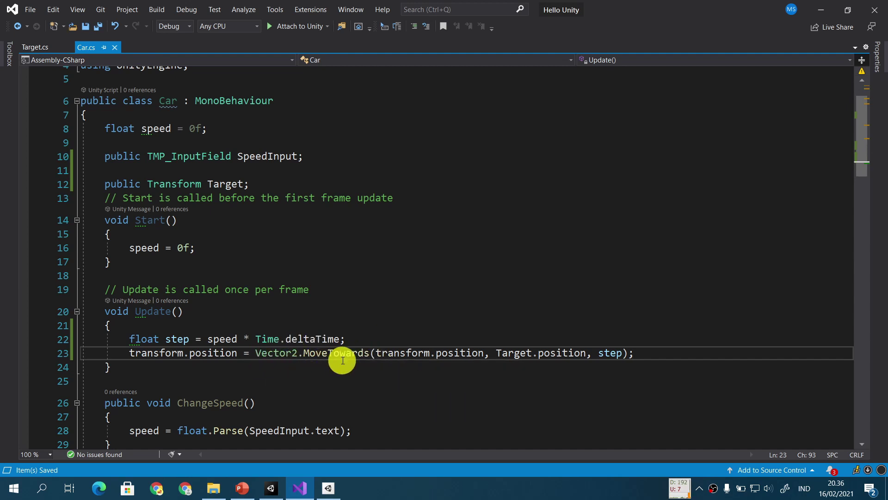
{"action": "mouse_move", "coordinate": [342, 360]}
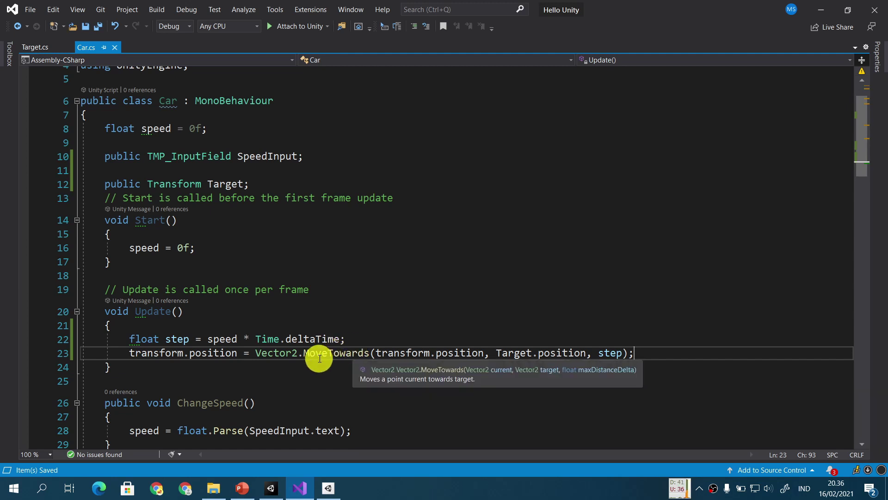
{"action": "left_click", "coordinate": [262, 484]}
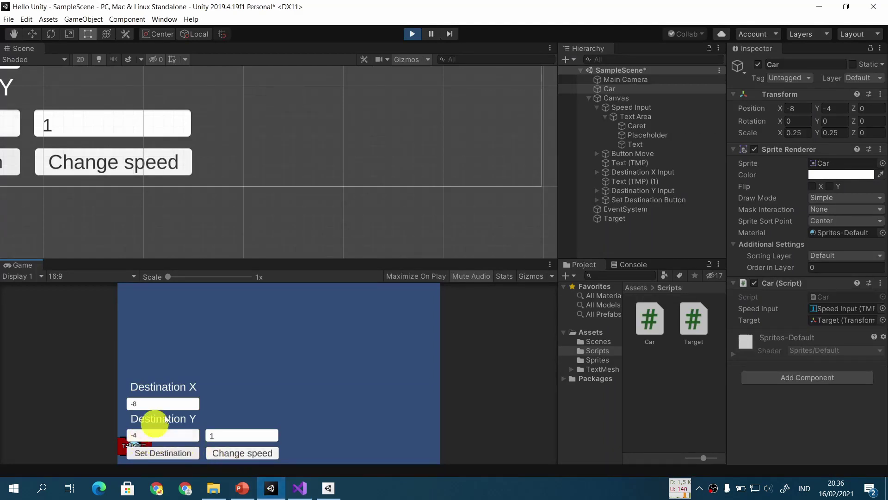
- Change the destination to X 6, Y 4 in the running game and apply it
{"action": "left_click", "coordinate": [171, 402]}
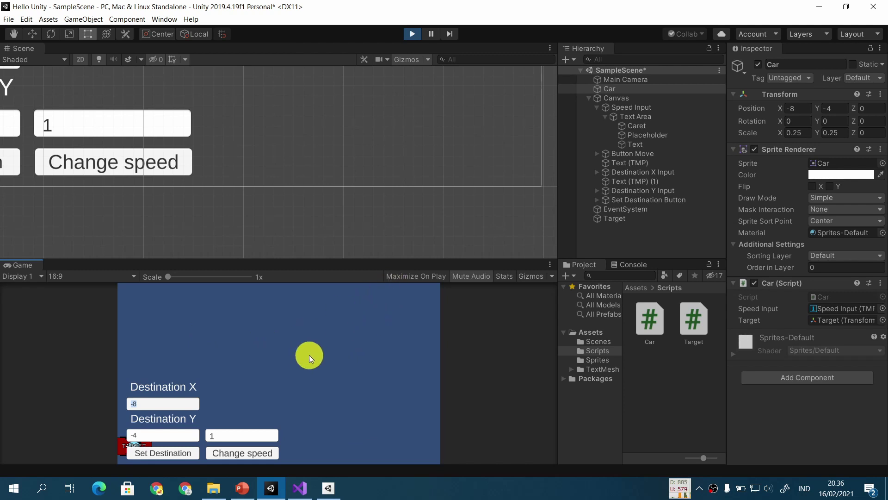
{"action": "type", "text": "6"}
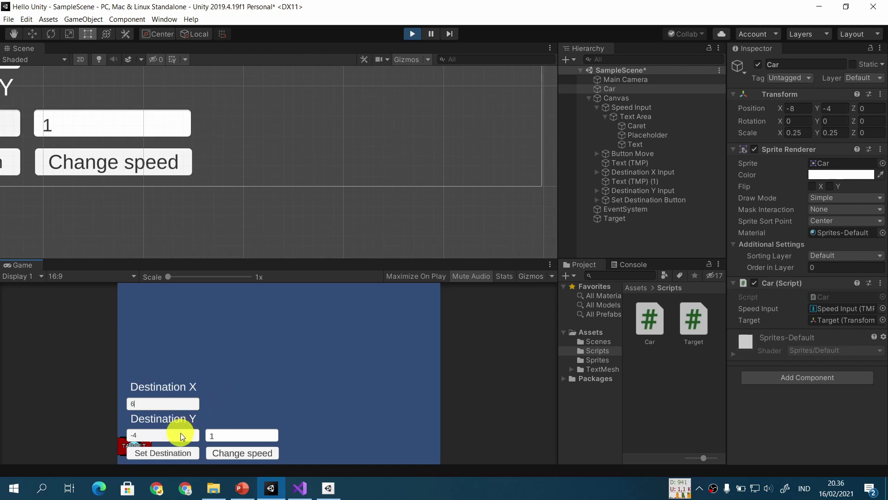
{"action": "left_click", "coordinate": [146, 437]}
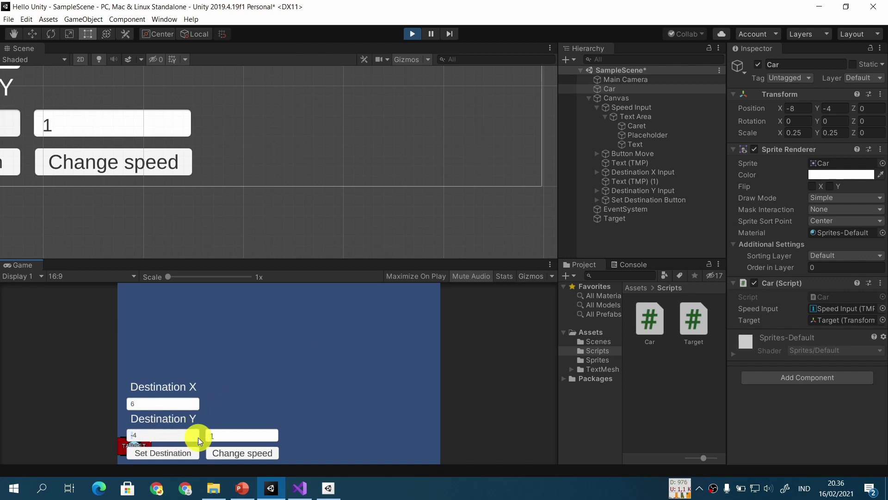
{"action": "type", "text": "44"}
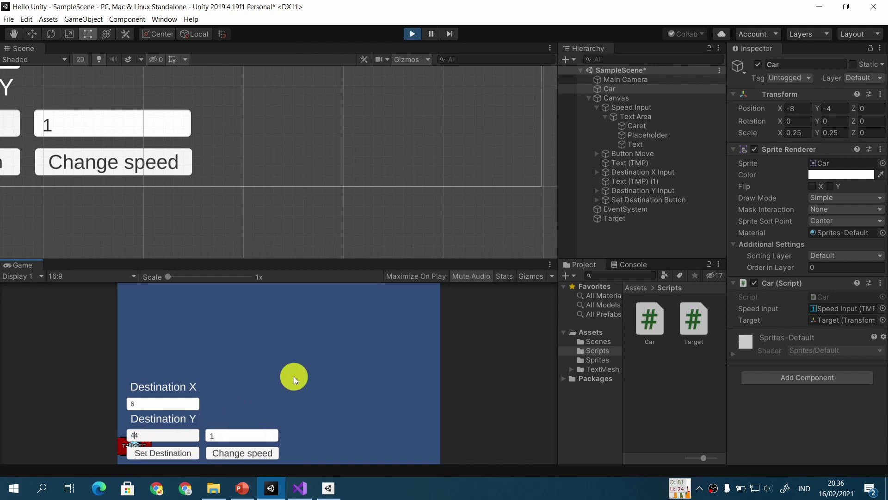
{"action": "left_click", "coordinate": [179, 449]}
- Change the car's move speed to 5 while it is travelling and apply it
{"action": "left_click", "coordinate": [259, 437]}
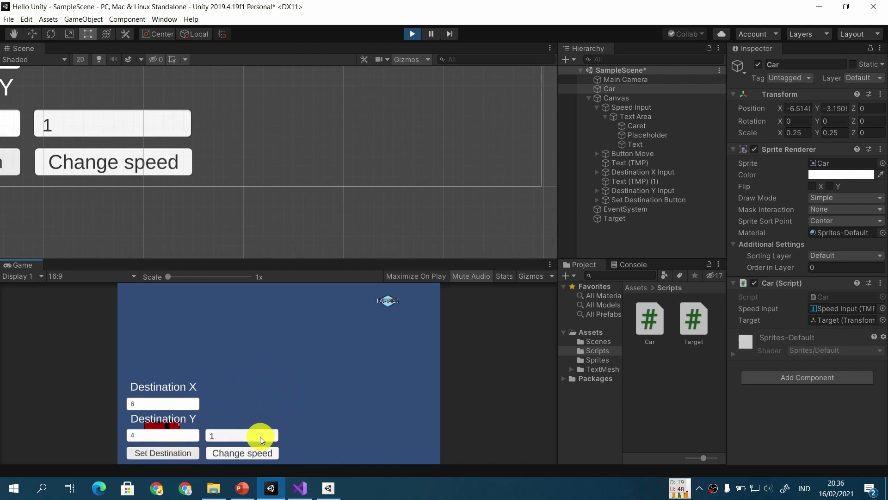
{"action": "type", "text": "5"}
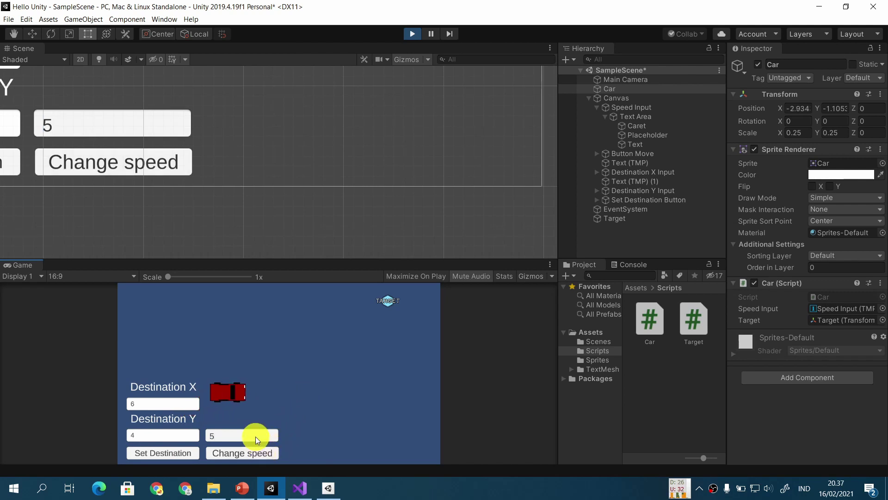
{"action": "left_click", "coordinate": [265, 455]}
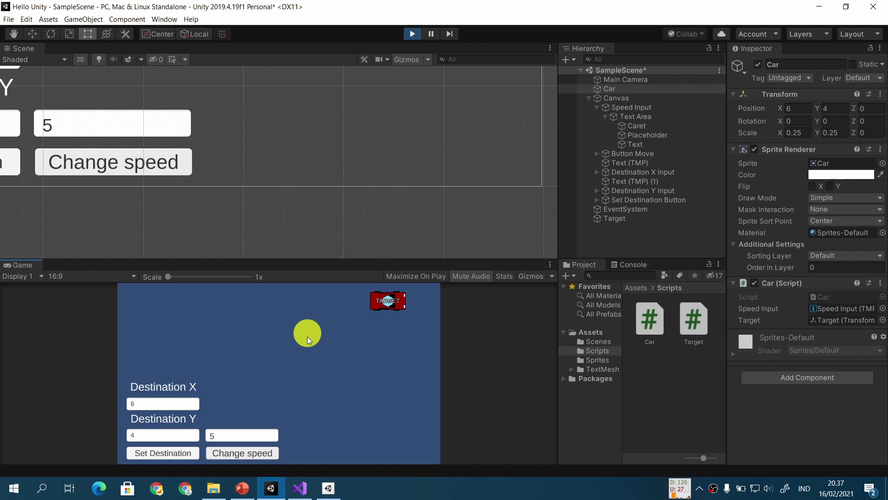
- Set the destination to X 0, Y 0 in the running game and apply it
{"action": "left_click", "coordinate": [184, 405]}
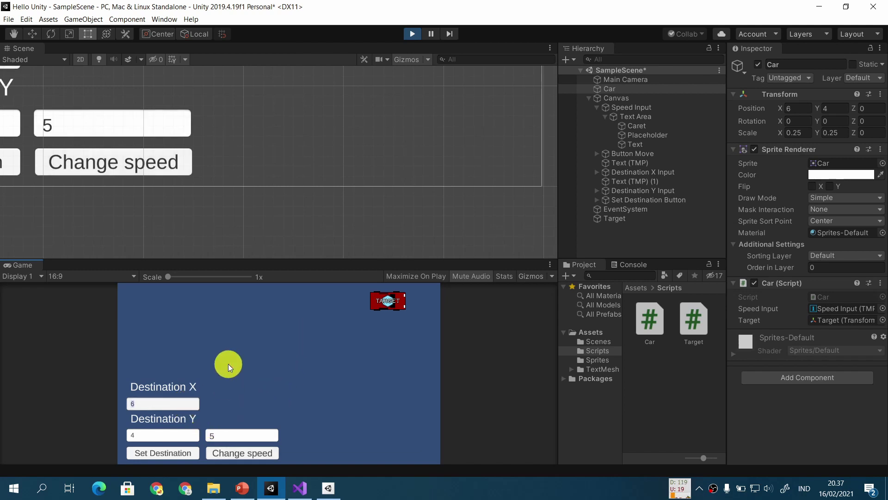
{"action": "type", "text": "0"}
{"action": "left_click", "coordinate": [183, 431]}
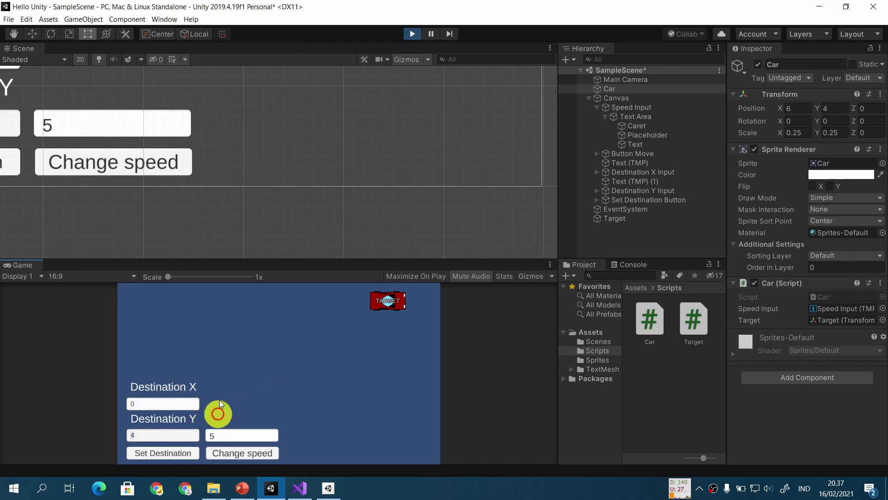
{"action": "type", "text": "0"}
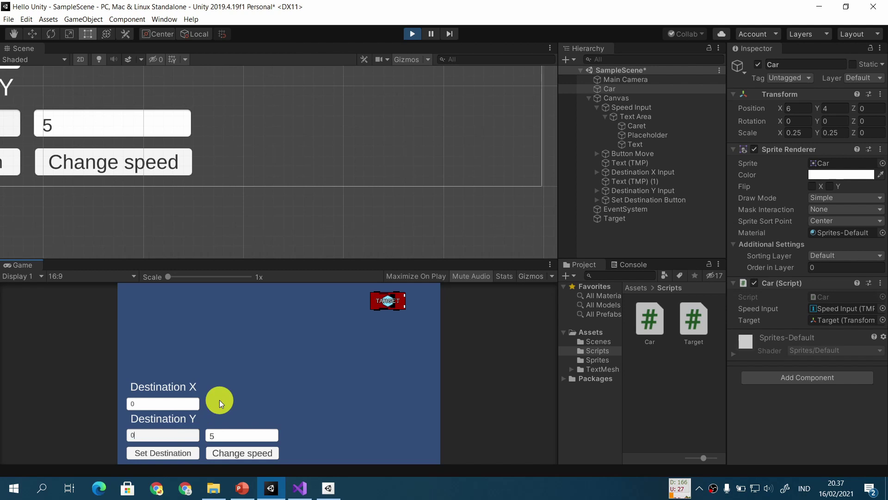
{"action": "left_click", "coordinate": [176, 454]}
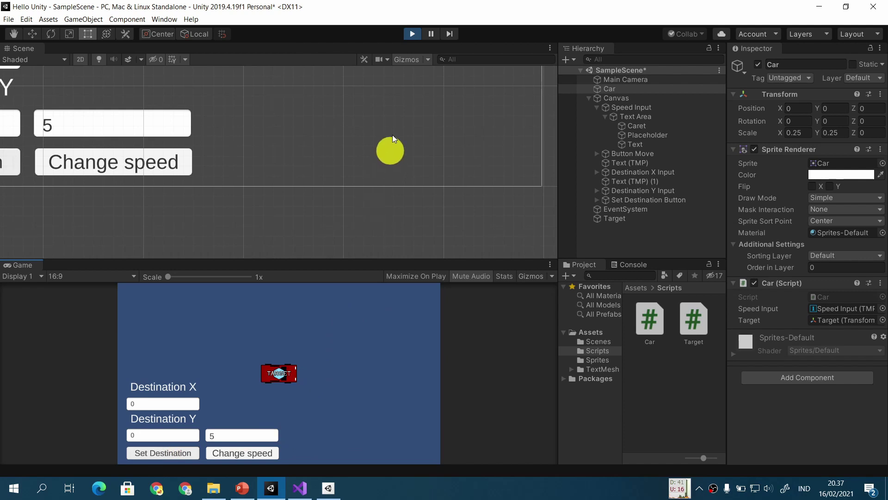
- Stop play mode, switch to the PowerPoint slideshow, and go to the "Rotating the Car" slide
{"action": "left_click", "coordinate": [413, 33]}
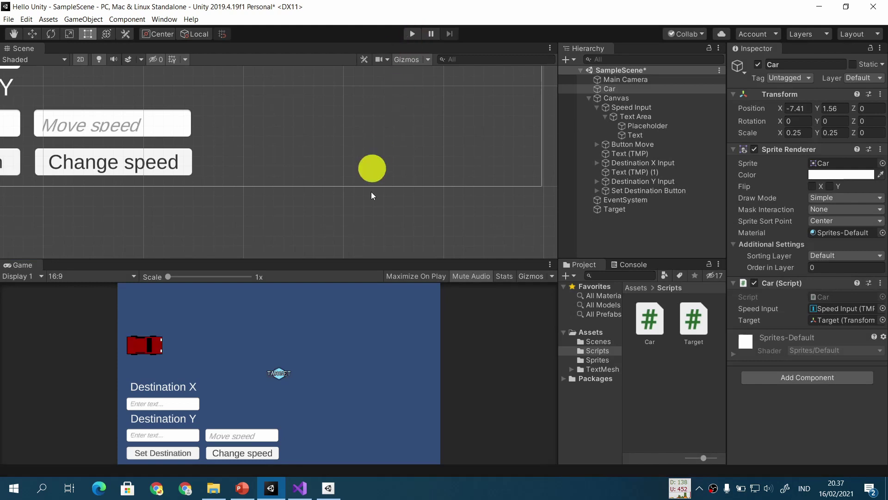
{"action": "left_click", "coordinate": [245, 487]}
{"action": "left_click", "coordinate": [277, 375]}
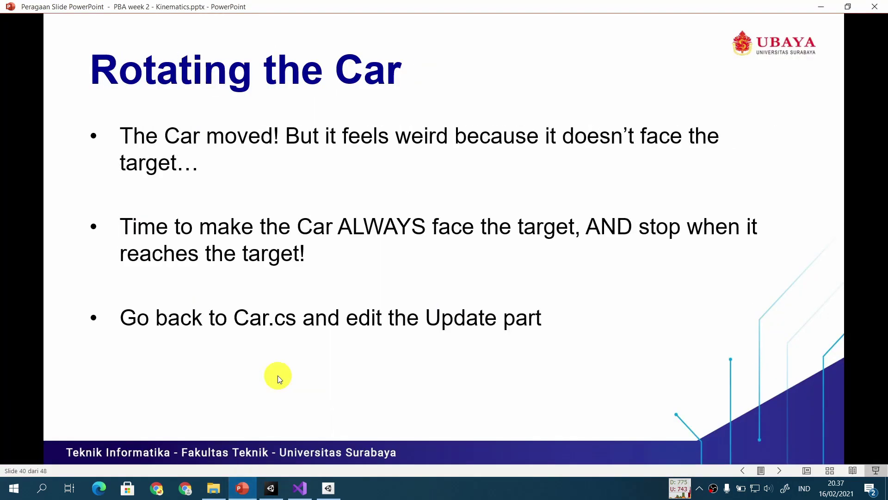